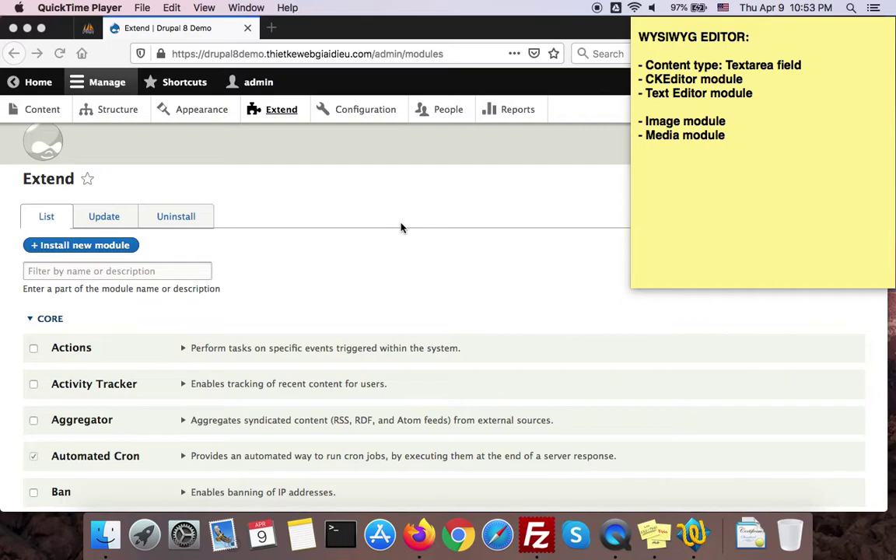
- Review the WYSIWYG editor note in Stickies, highlighting the content type line and the Image and Media module lines
{"action": "left_click", "coordinate": [671, 130]}
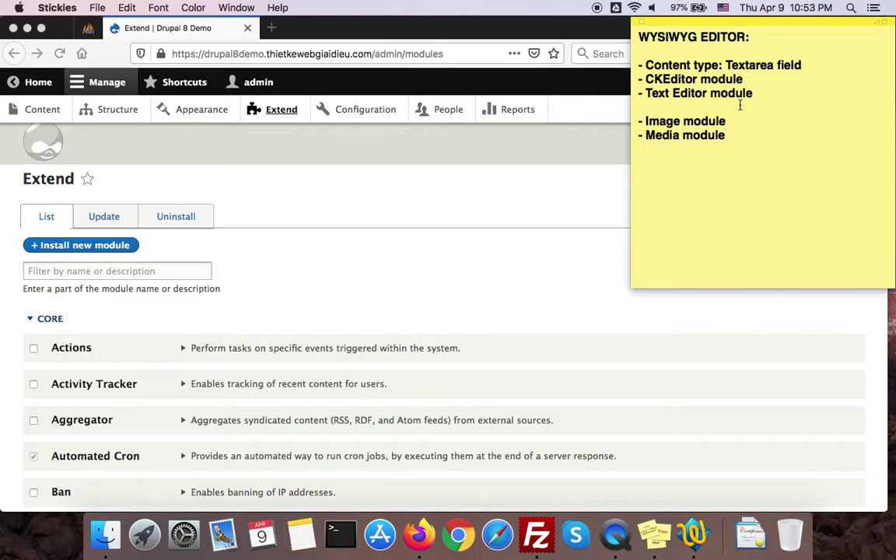
{"action": "left_click", "coordinate": [732, 137]}
{"action": "left_click_drag", "start_coordinate": [733, 137], "coordinate": [672, 119]}
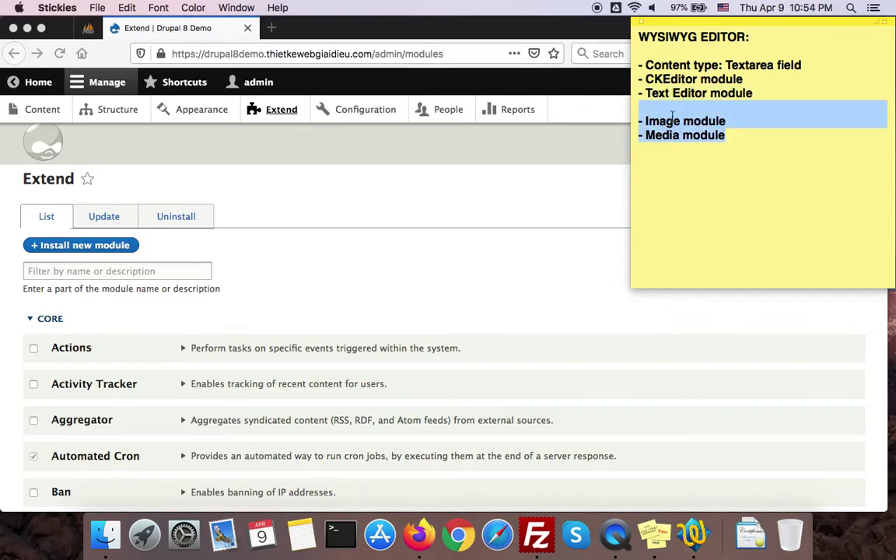
{"action": "left_click", "coordinate": [674, 121]}
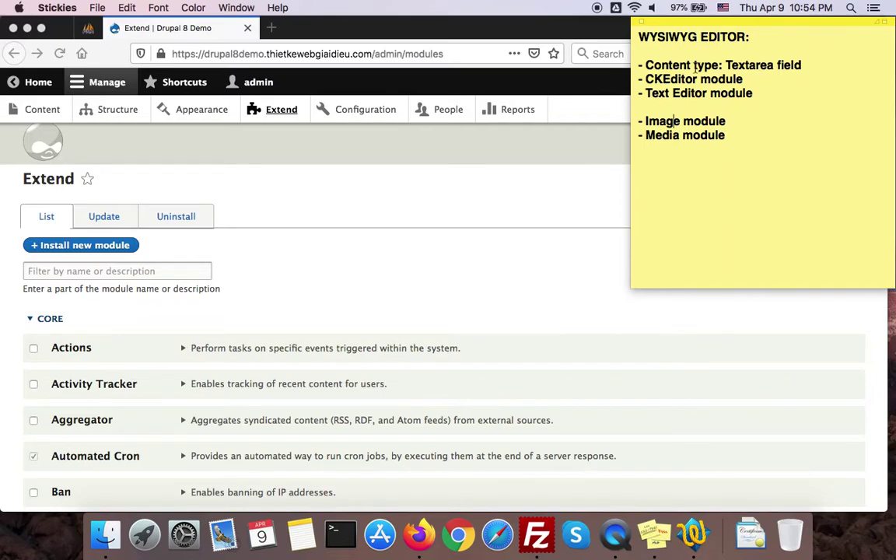
{"action": "left_click_drag", "start_coordinate": [719, 65], "coordinate": [649, 68]}
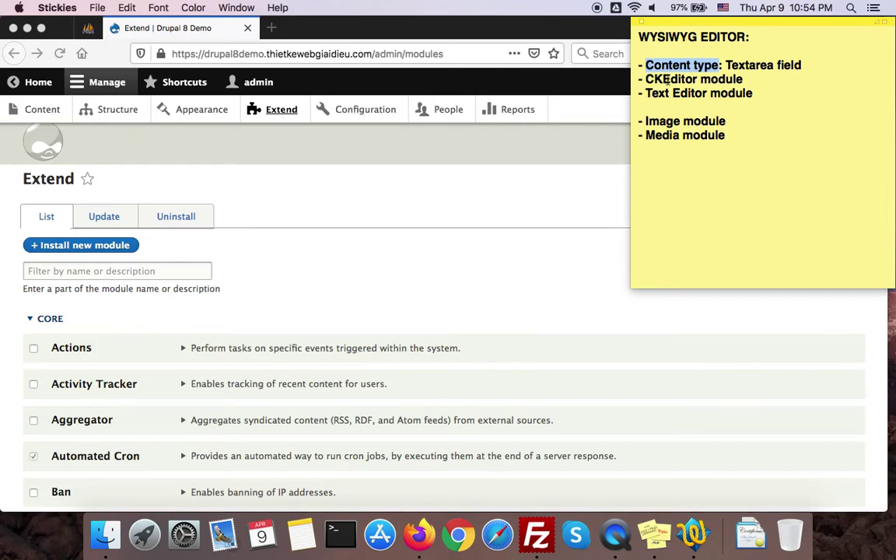
{"action": "left_click", "coordinate": [700, 79]}
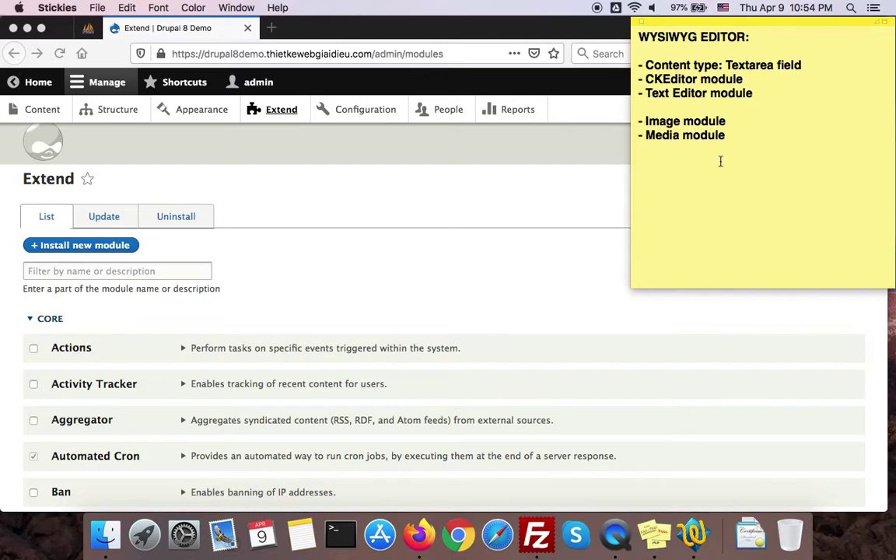
{"action": "left_click", "coordinate": [673, 91]}
{"action": "left_click", "coordinate": [732, 64]}
{"action": "left_click_drag", "start_coordinate": [731, 64], "coordinate": [809, 68]}
{"action": "left_click", "coordinate": [684, 121]}
{"action": "left_click", "coordinate": [745, 66]}
{"action": "triple_click", "coordinate": [710, 122]}
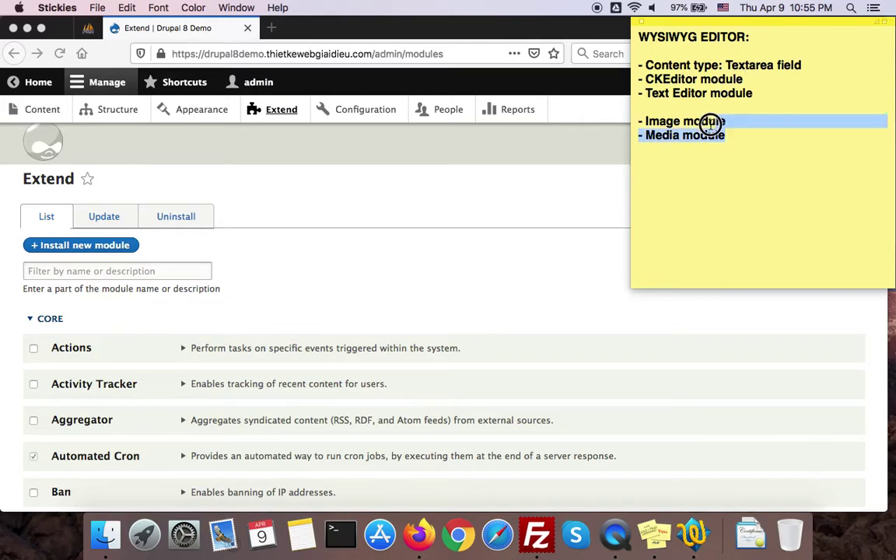
- Insert a blank line after "Content type: Textarea field" in the sticky note
{"action": "left_click", "coordinate": [688, 125]}
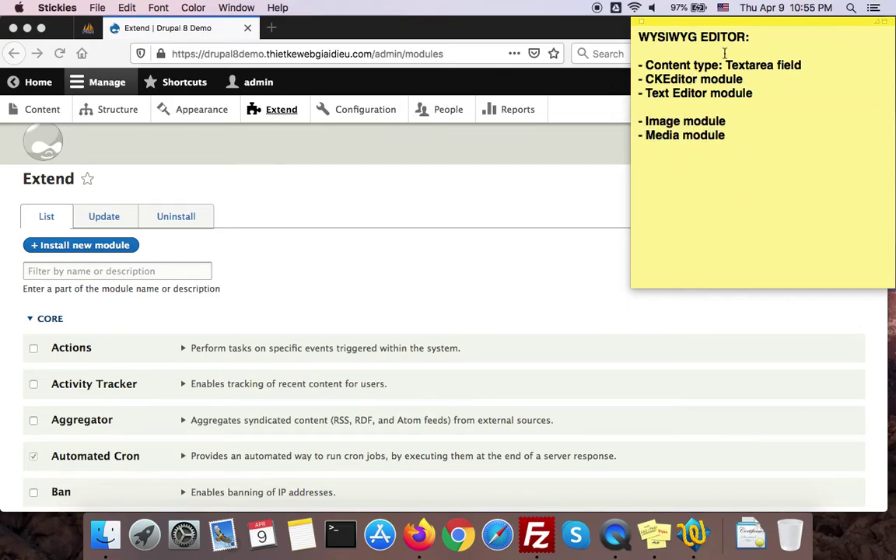
{"action": "left_click", "coordinate": [807, 65]}
{"action": "key", "text": "Return"}
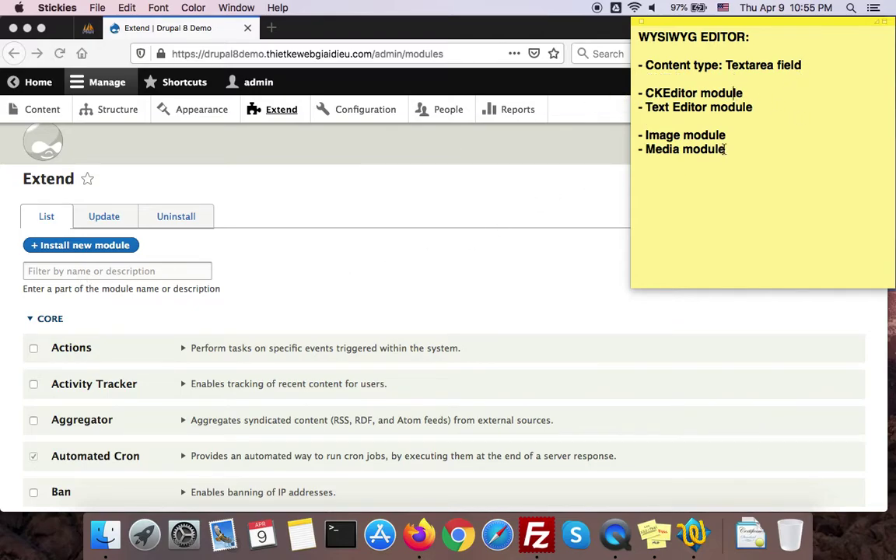
- In Firefox, filter the module list by "ckeditor" and by "text", and expand the CKEditor module's details
{"action": "left_click", "coordinate": [114, 269]}
{"action": "type", "text": "ckeditor"}
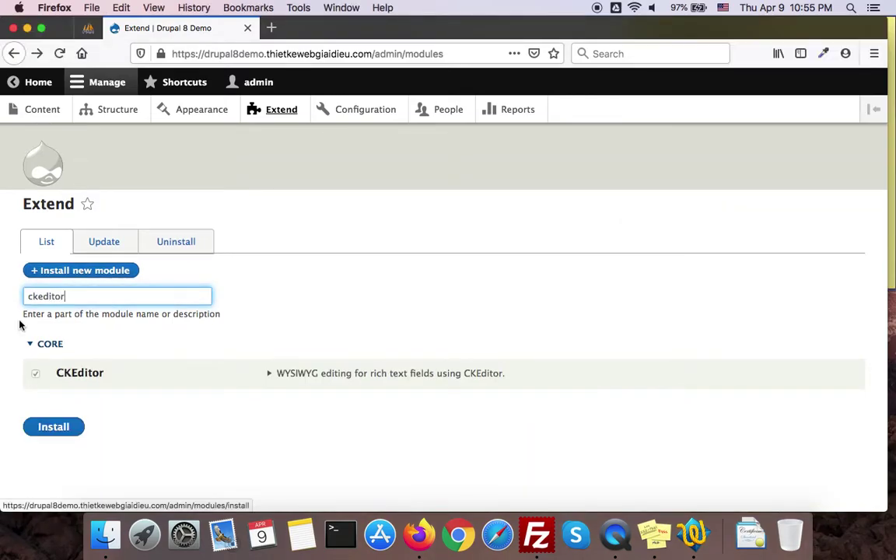
{"action": "double_click", "coordinate": [116, 295]}
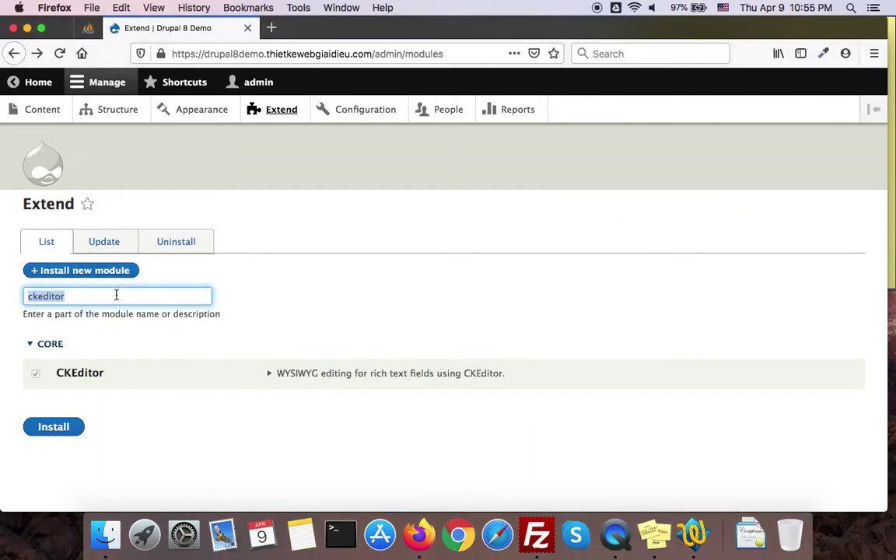
{"action": "type", "text": "text"}
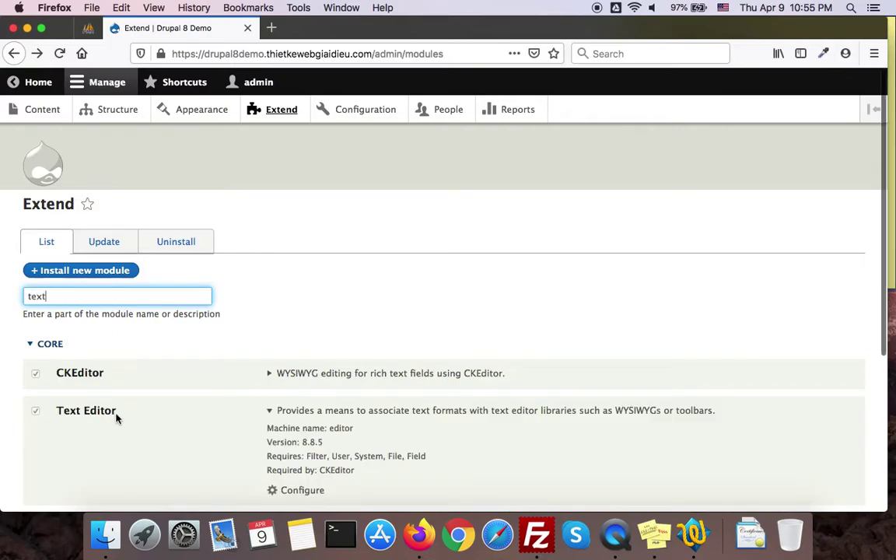
{"action": "scroll", "coordinate": [116, 418], "scroll_direction": "down", "scroll_amount": 3}
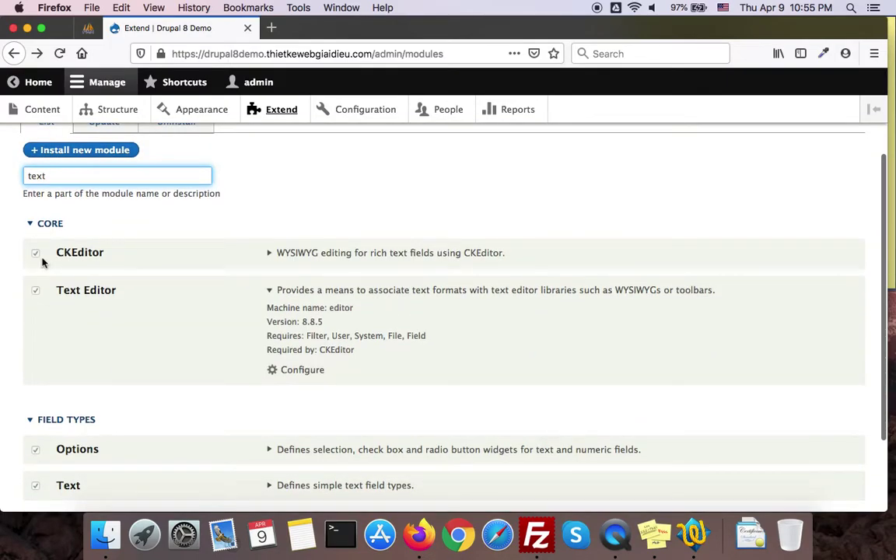
{"action": "left_click", "coordinate": [333, 253]}
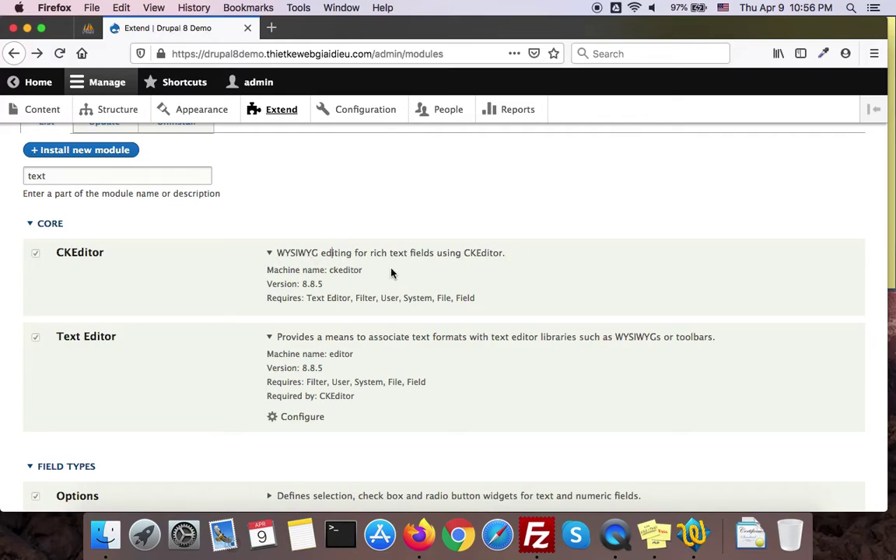
{"action": "scroll", "coordinate": [165, 358], "scroll_direction": "down", "scroll_amount": 1}
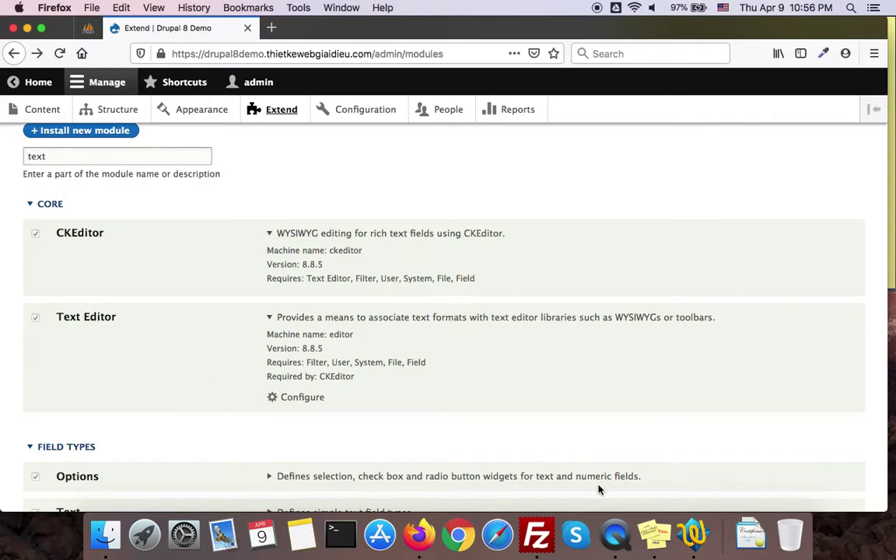
- Check the sticky note, return to Firefox and filter the module list by "image"
{"action": "left_click", "coordinate": [654, 535]}
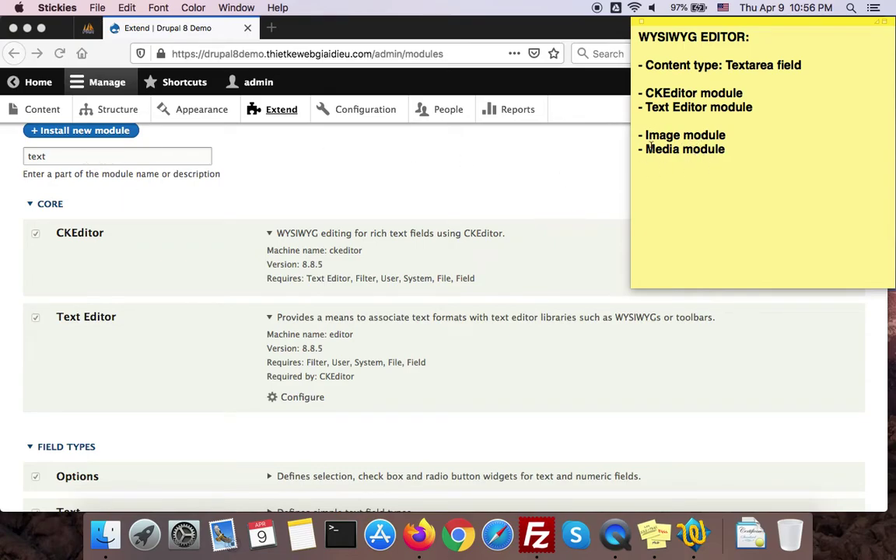
{"action": "left_click", "coordinate": [94, 160]}
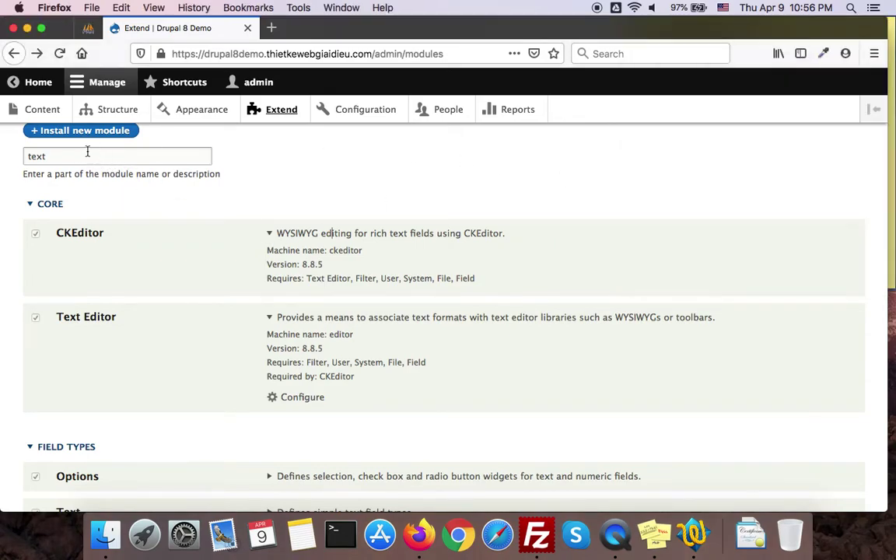
{"action": "double_click", "coordinate": [102, 154]}
{"action": "type", "text": "image"}
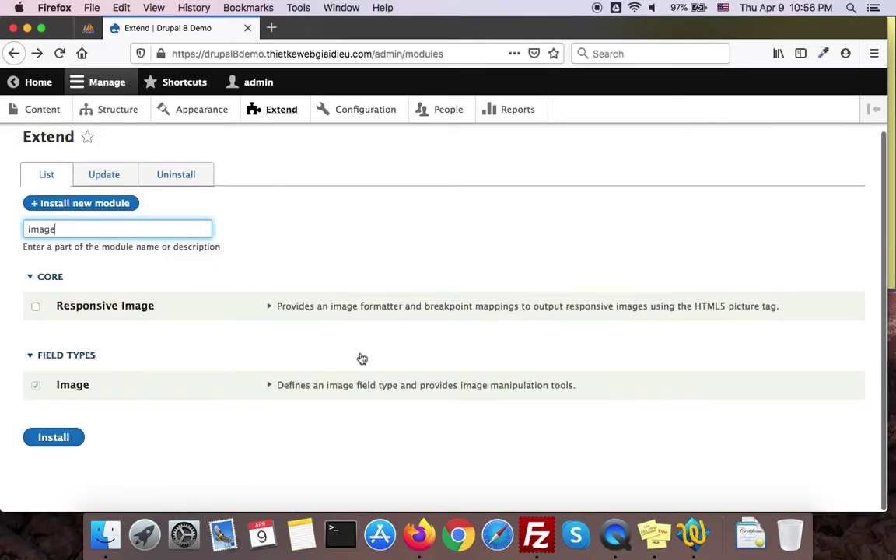
- Filter the module list by "media" and expand the details of the Media Library and Media modules
{"action": "double_click", "coordinate": [85, 228]}
{"action": "type", "text": "media"}
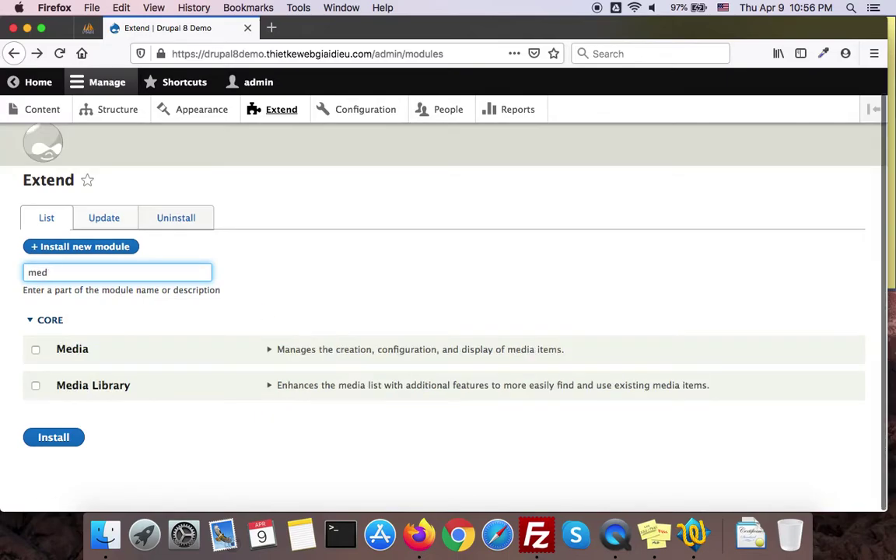
{"action": "left_click", "coordinate": [342, 387]}
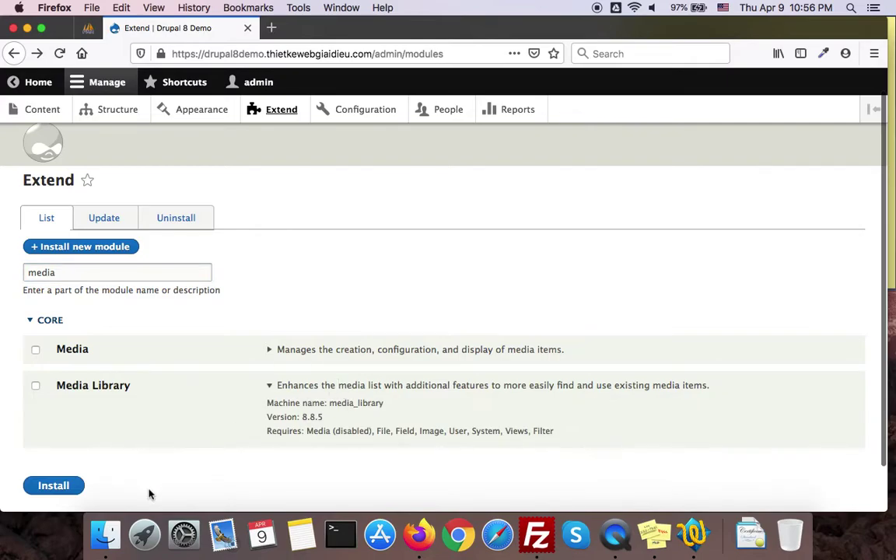
{"action": "scroll", "coordinate": [150, 494], "scroll_direction": "down", "scroll_amount": 1}
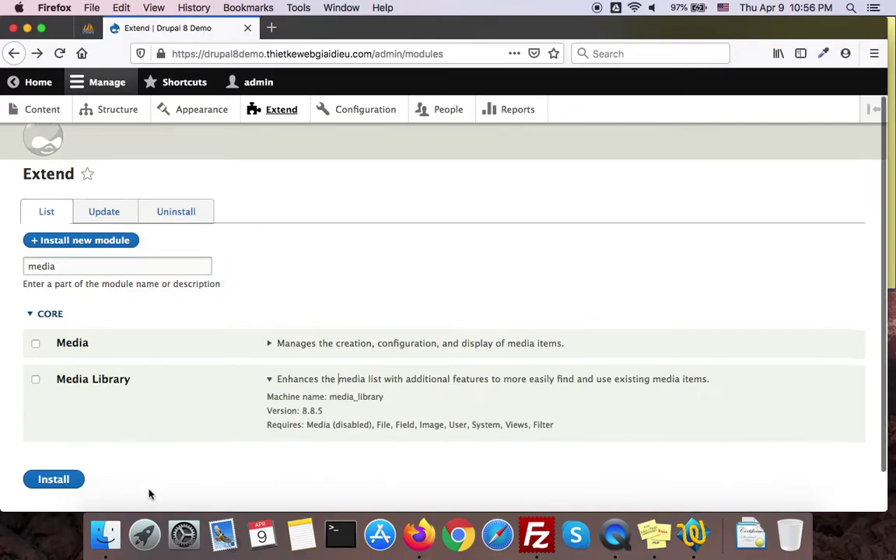
{"action": "left_click", "coordinate": [372, 341]}
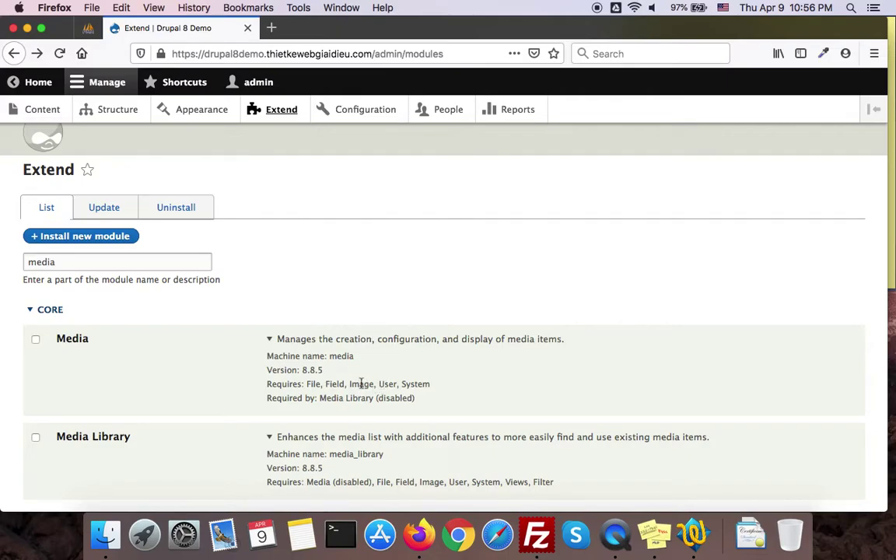
- Select the core Media and Media Library modules and install them
{"action": "scroll", "coordinate": [290, 398], "scroll_direction": "down", "scroll_amount": 3}
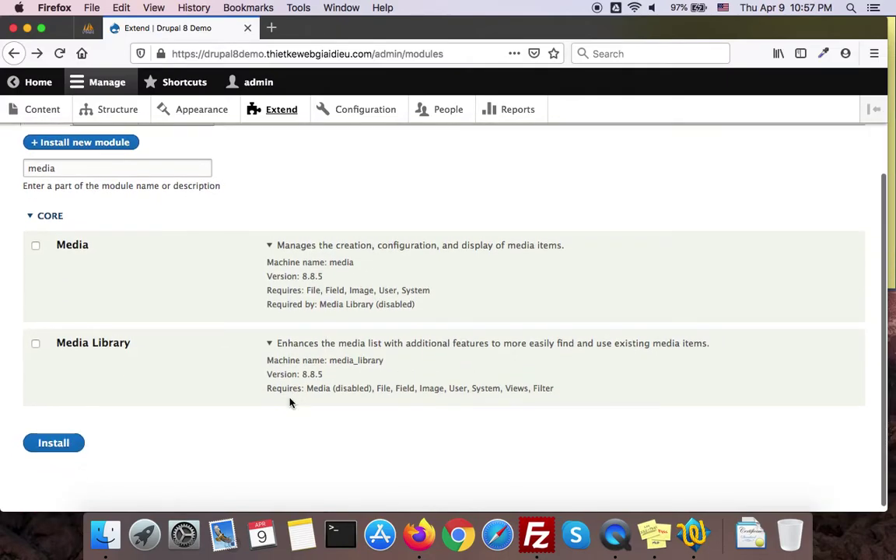
{"action": "left_click", "coordinate": [35, 246]}
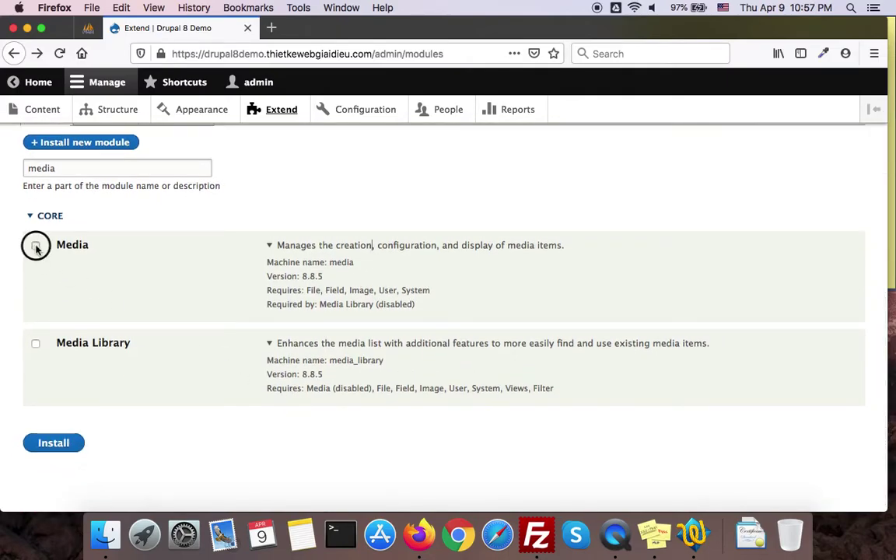
{"action": "left_click", "coordinate": [36, 344]}
{"action": "left_click", "coordinate": [74, 449]}
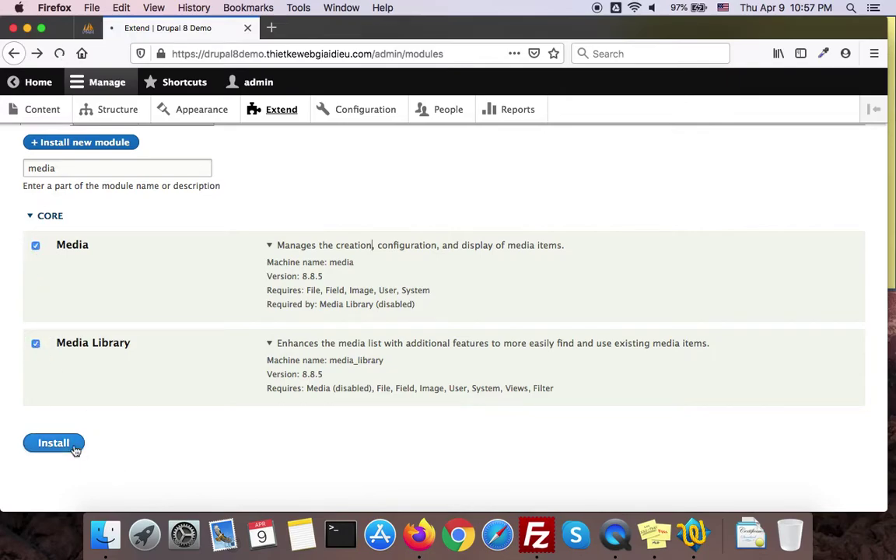
- Review the module lines and the Textarea field line in the sticky note, and return to Firefox
{"action": "left_click", "coordinate": [655, 535]}
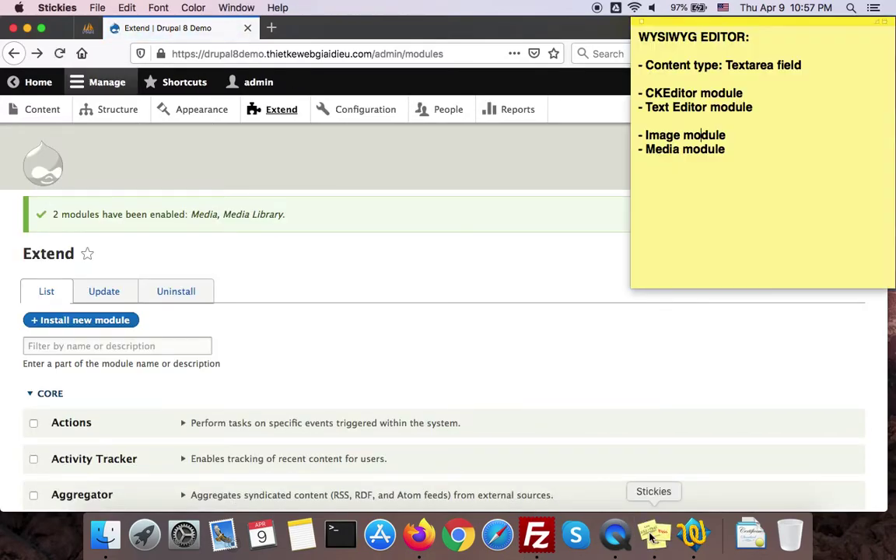
{"action": "left_click_drag", "start_coordinate": [726, 150], "coordinate": [627, 92]}
{"action": "left_click", "coordinate": [751, 92]}
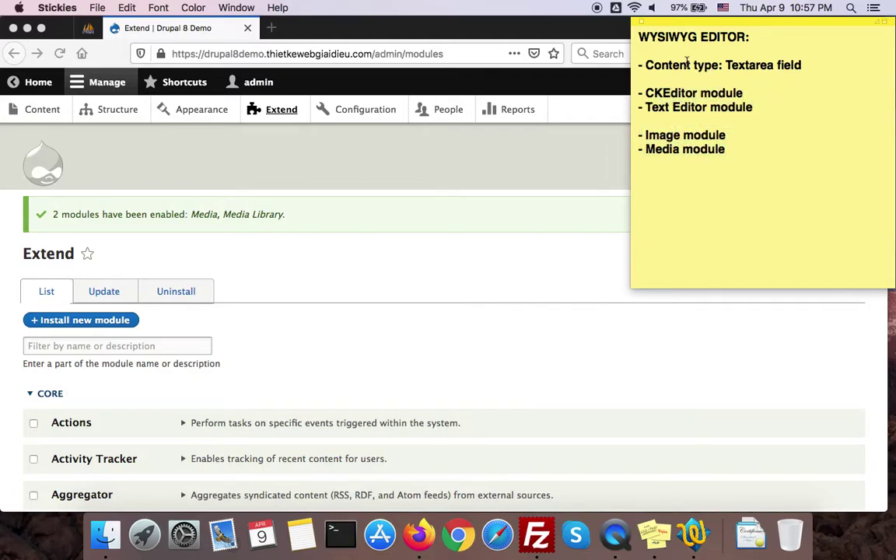
{"action": "double_click", "coordinate": [750, 65]}
{"action": "left_click", "coordinate": [372, 288]}
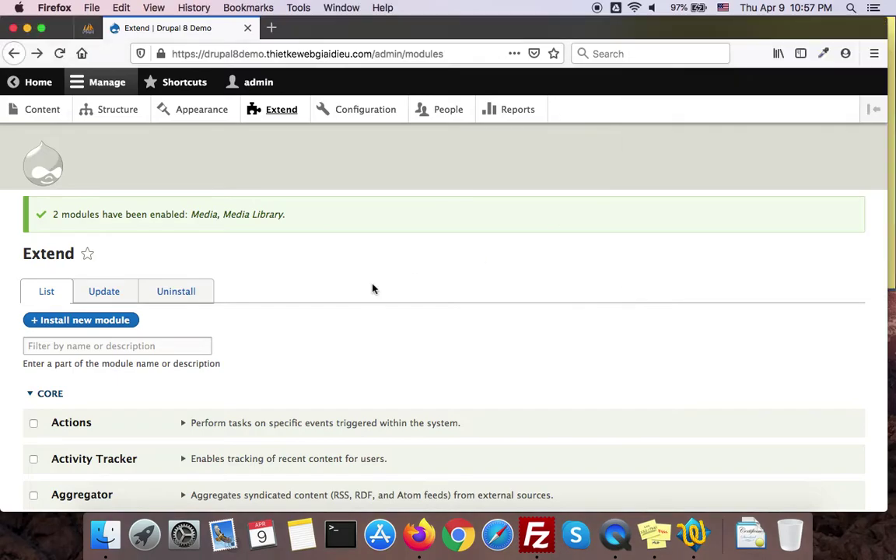
- Open the field management of the Page content type and delete the Image 2 field
{"action": "left_click", "coordinate": [117, 110]}
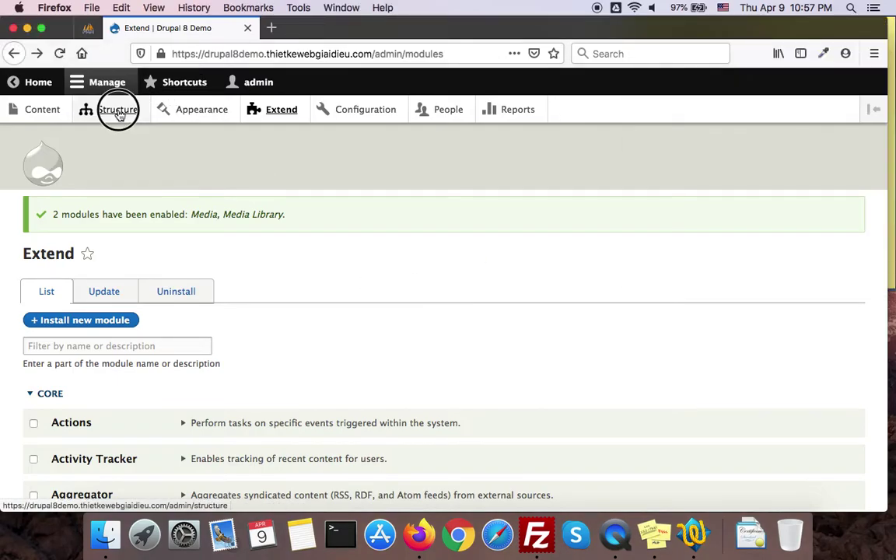
{"action": "left_click", "coordinate": [75, 289]}
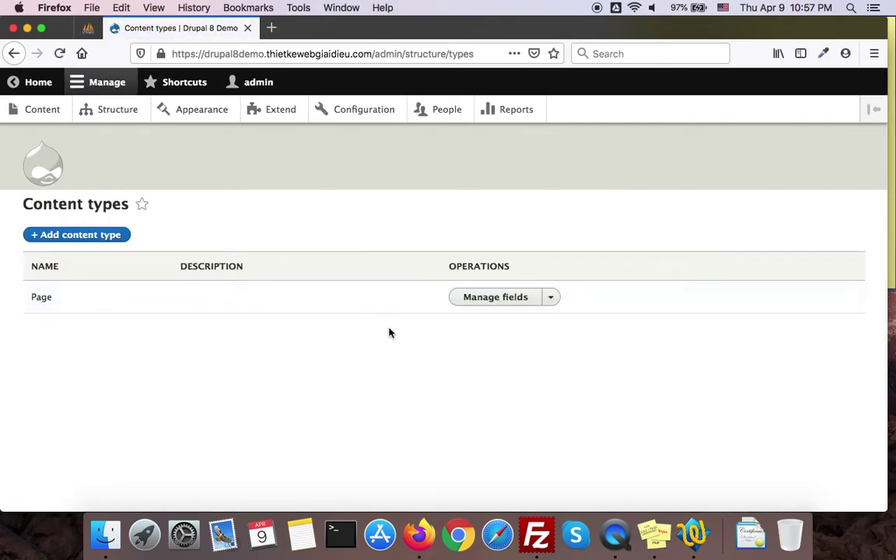
{"action": "left_click", "coordinate": [485, 307]}
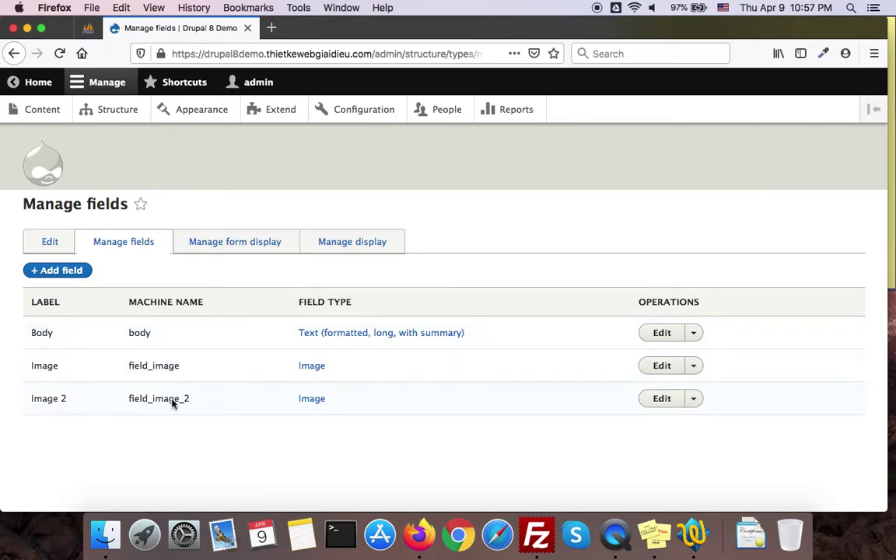
{"action": "left_click", "coordinate": [694, 400]}
{"action": "left_click", "coordinate": [669, 432]}
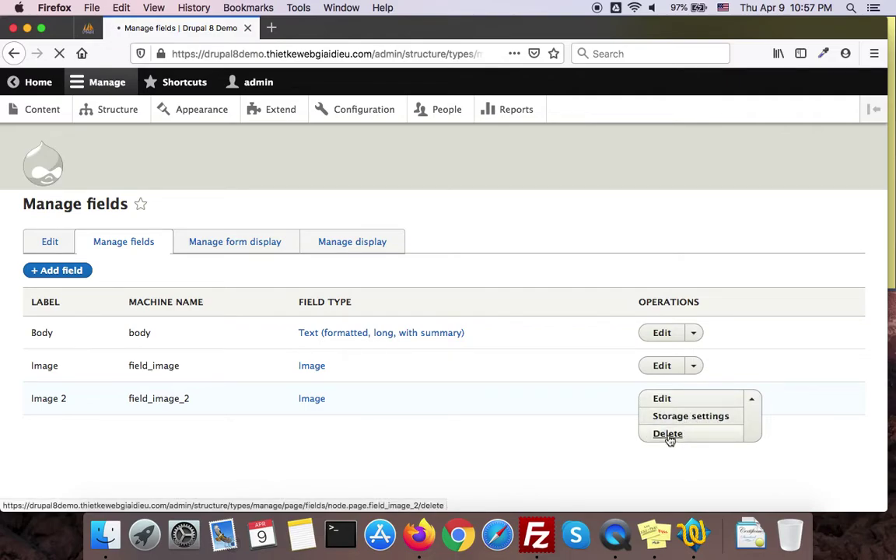
{"action": "left_click", "coordinate": [58, 401]}
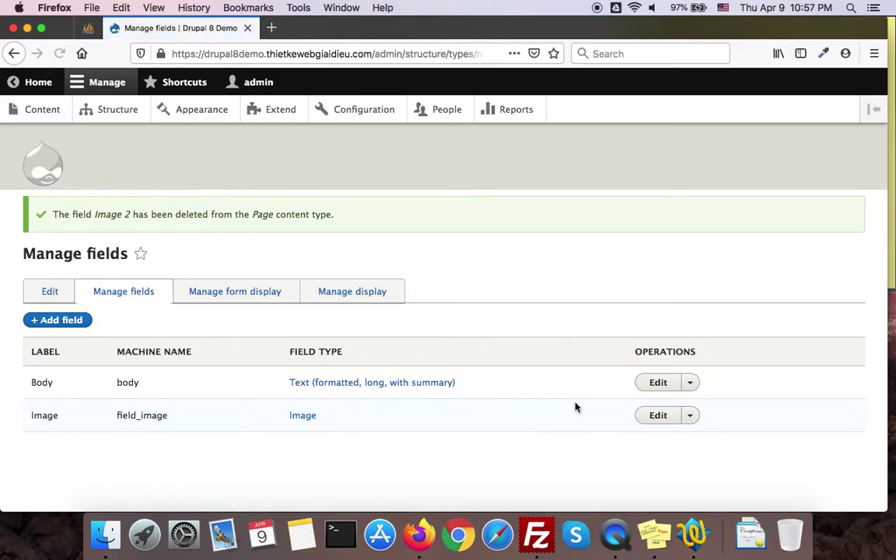
- Delete the Image field (field_image) from the Page content type
{"action": "left_click", "coordinate": [697, 420]}
{"action": "left_click", "coordinate": [673, 451]}
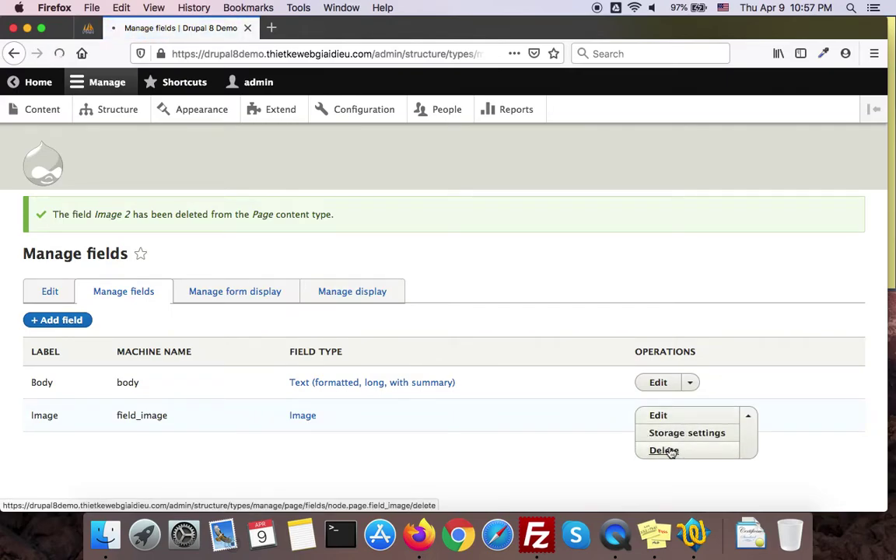
{"action": "left_click", "coordinate": [66, 402]}
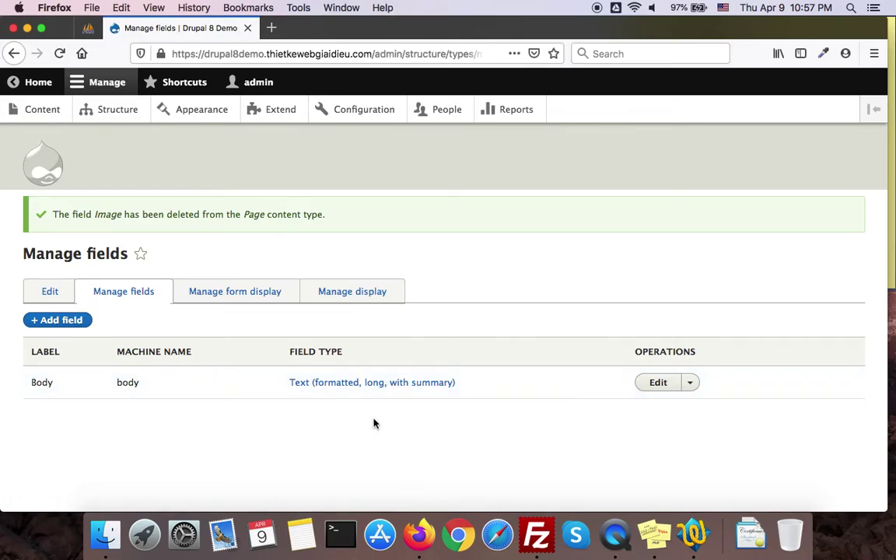
- Turn off Summary input in the Page content type's Body field settings and save them
{"action": "left_click", "coordinate": [658, 389]}
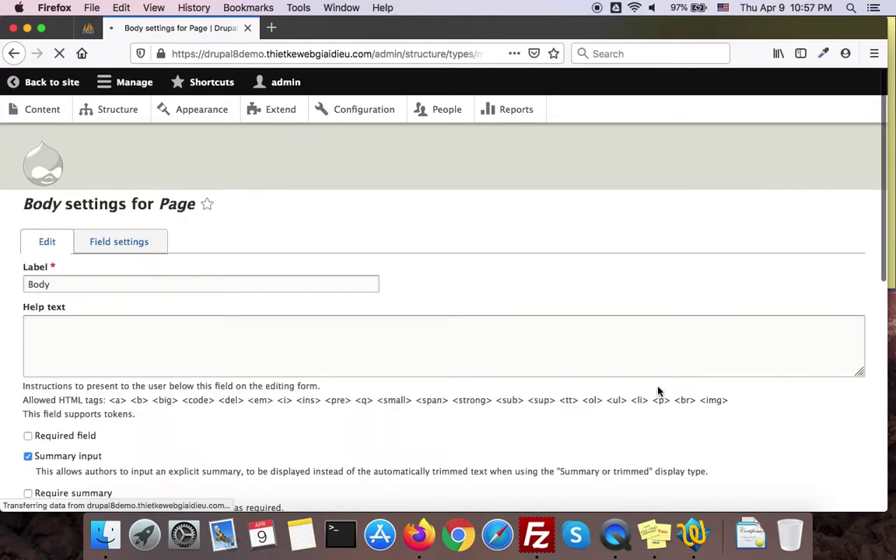
{"action": "scroll", "coordinate": [190, 330], "scroll_direction": "down", "scroll_amount": 5}
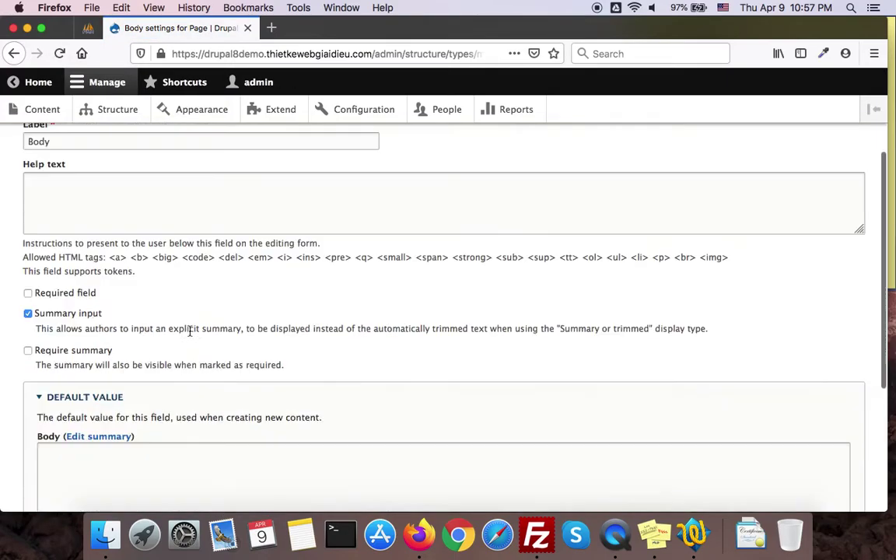
{"action": "left_click", "coordinate": [28, 254]}
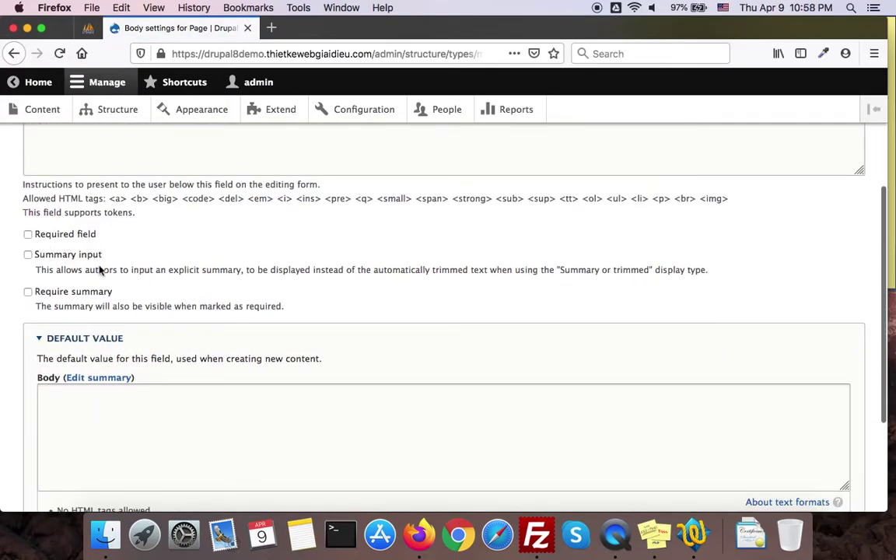
{"action": "scroll", "coordinate": [226, 383], "scroll_direction": "down", "scroll_amount": 3}
{"action": "scroll", "coordinate": [225, 383], "scroll_direction": "down", "scroll_amount": 1}
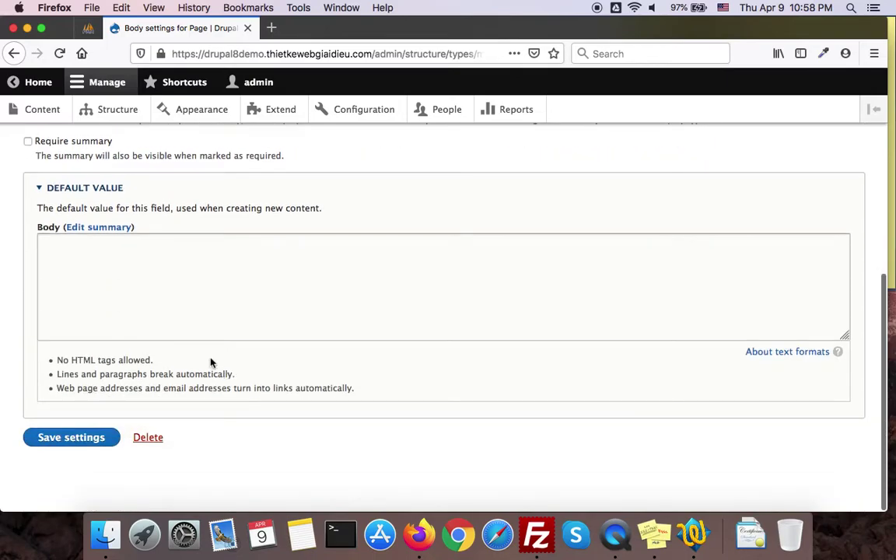
{"action": "scroll", "coordinate": [204, 414], "scroll_direction": "up", "scroll_amount": 1}
{"action": "left_click", "coordinate": [120, 300]}
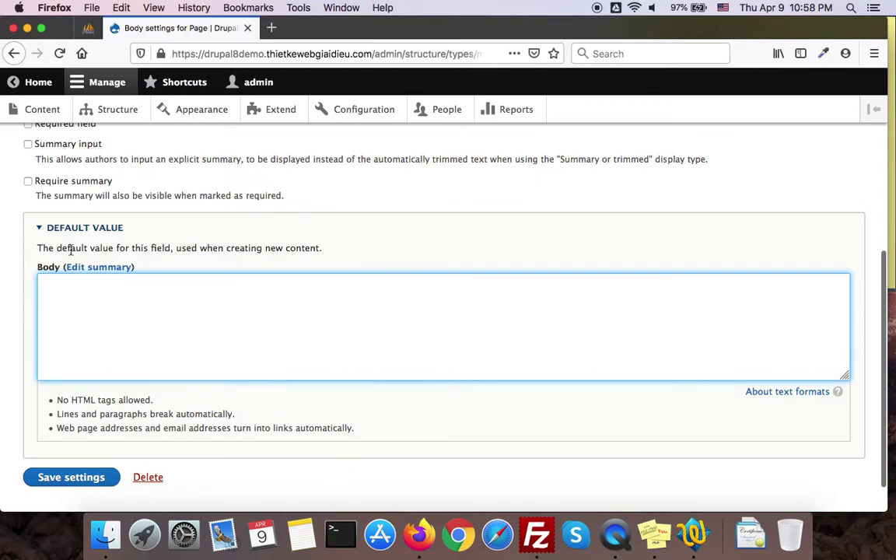
{"action": "left_click", "coordinate": [178, 414]}
{"action": "left_click", "coordinate": [102, 332]}
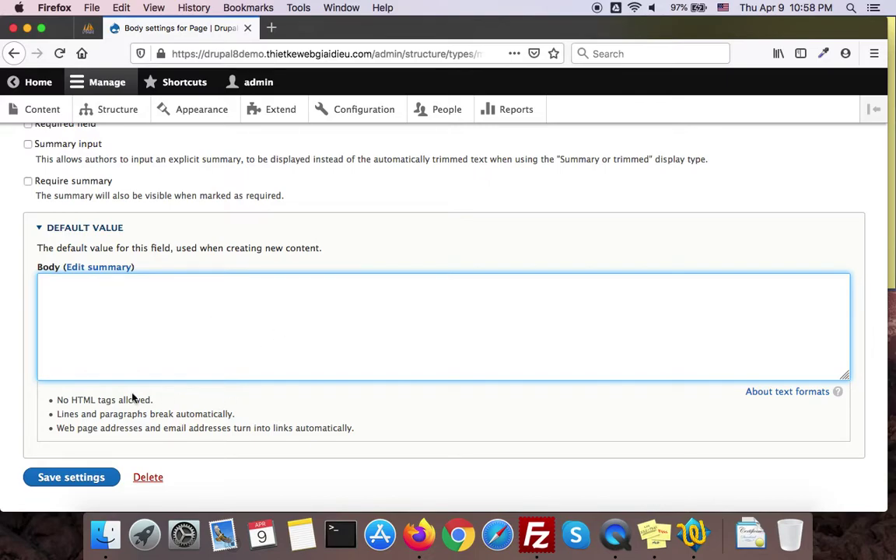
{"action": "scroll", "coordinate": [40, 421], "scroll_direction": "up", "scroll_amount": 5}
{"action": "scroll", "coordinate": [40, 404], "scroll_direction": "down", "scroll_amount": 6}
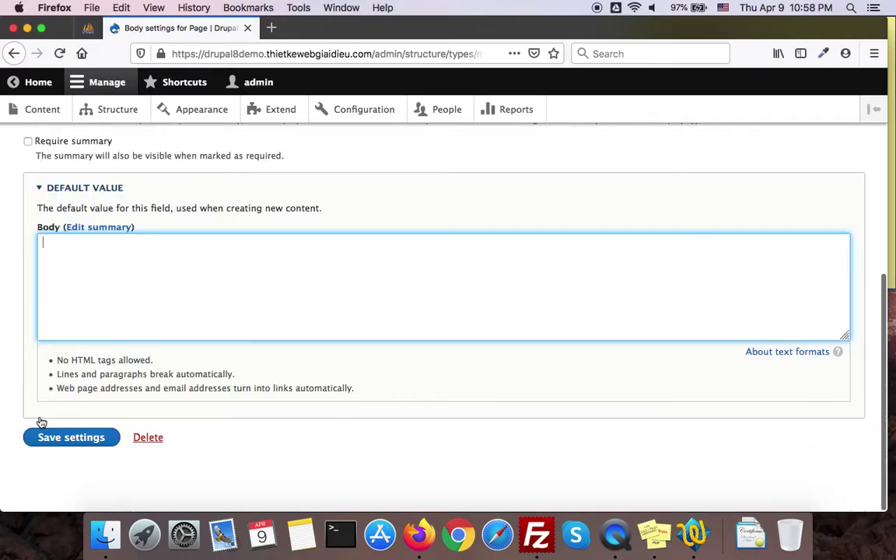
{"action": "left_click", "coordinate": [71, 441]}
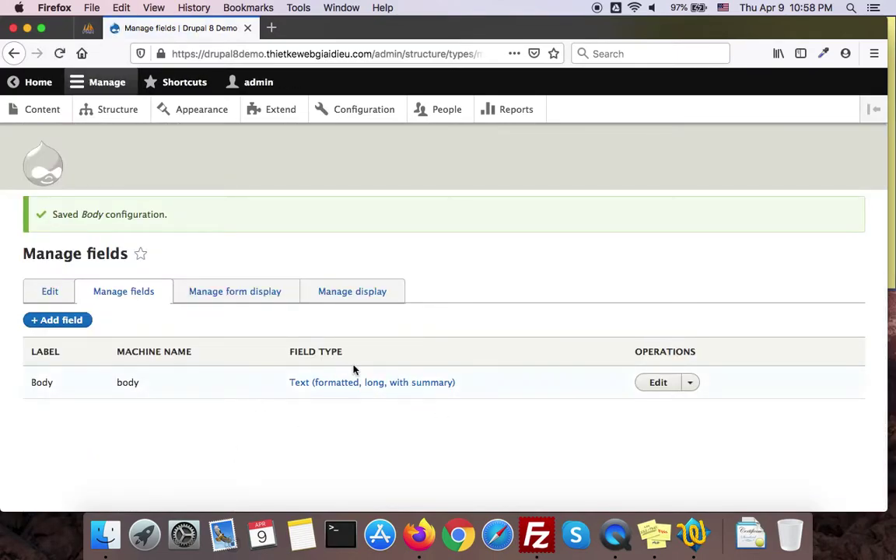
- Review the Text Editor module line in the sticky note and return to Firefox
{"action": "left_click", "coordinate": [658, 536]}
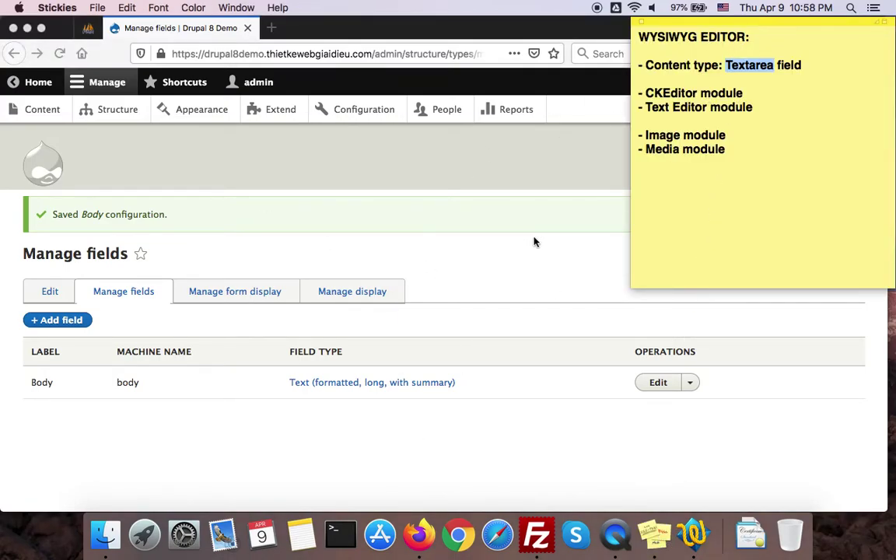
{"action": "left_click", "coordinate": [688, 107]}
{"action": "left_click_drag", "start_coordinate": [759, 106], "coordinate": [645, 106]}
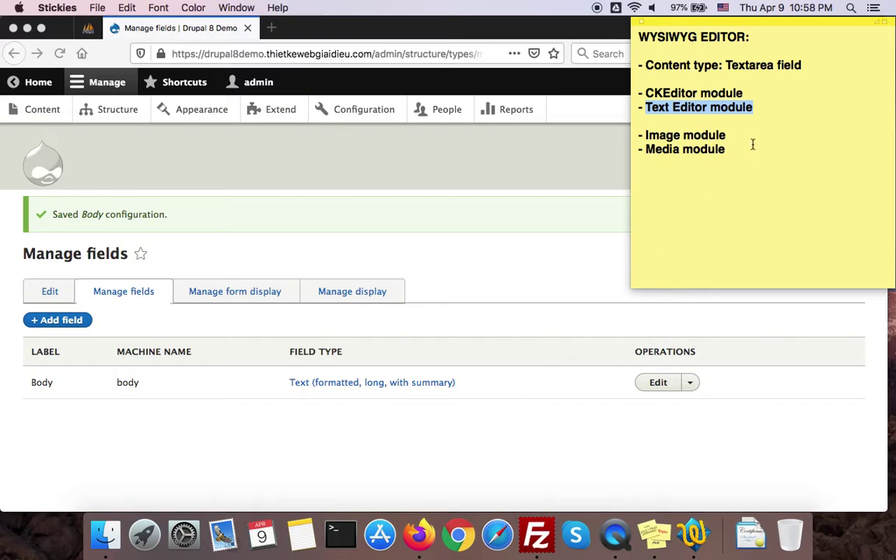
{"action": "left_click", "coordinate": [512, 247]}
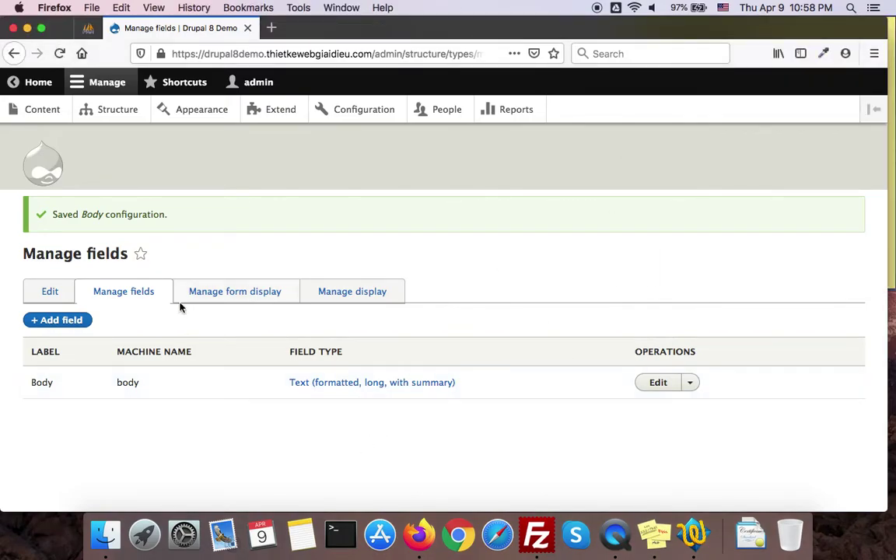
- Start creating a new Page content item and enter "gfgfeger" as its Body text
{"action": "left_click", "coordinate": [45, 114]}
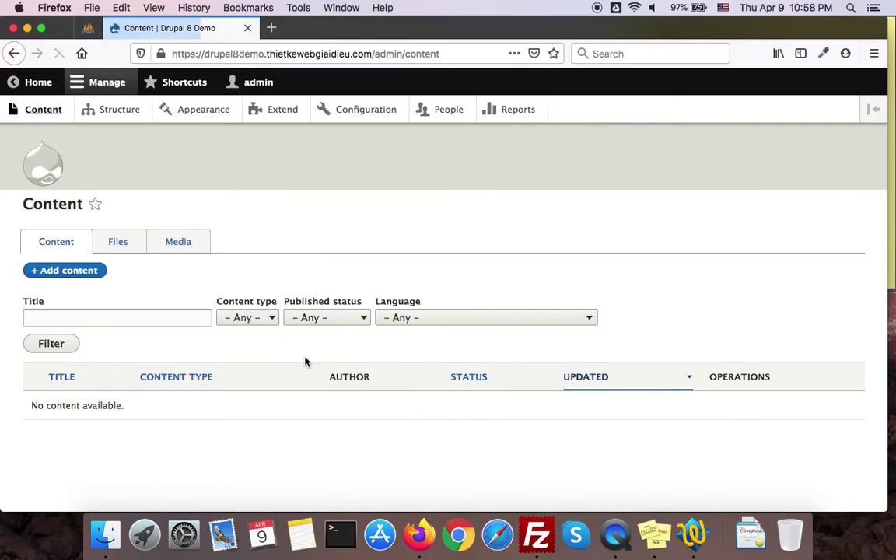
{"action": "left_click", "coordinate": [53, 268]}
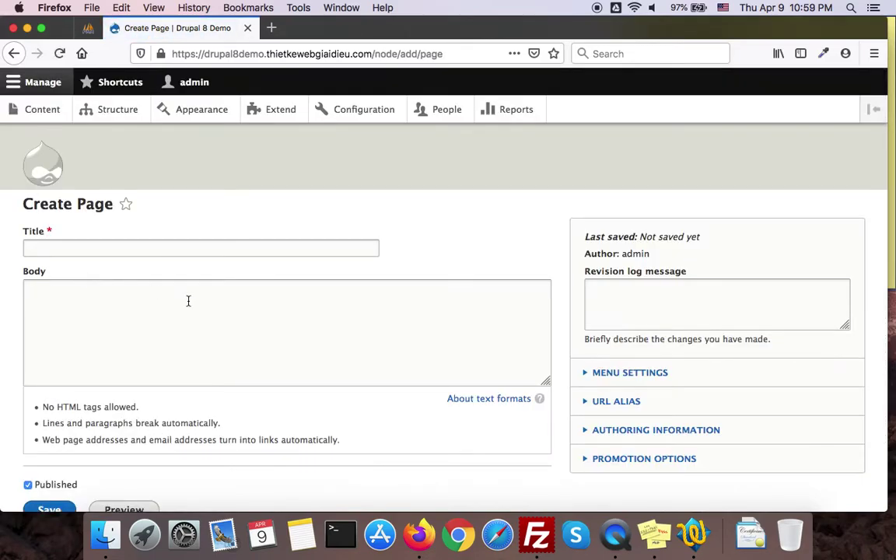
{"action": "scroll", "coordinate": [234, 319], "scroll_direction": "down", "scroll_amount": 2}
{"action": "left_click", "coordinate": [132, 222]}
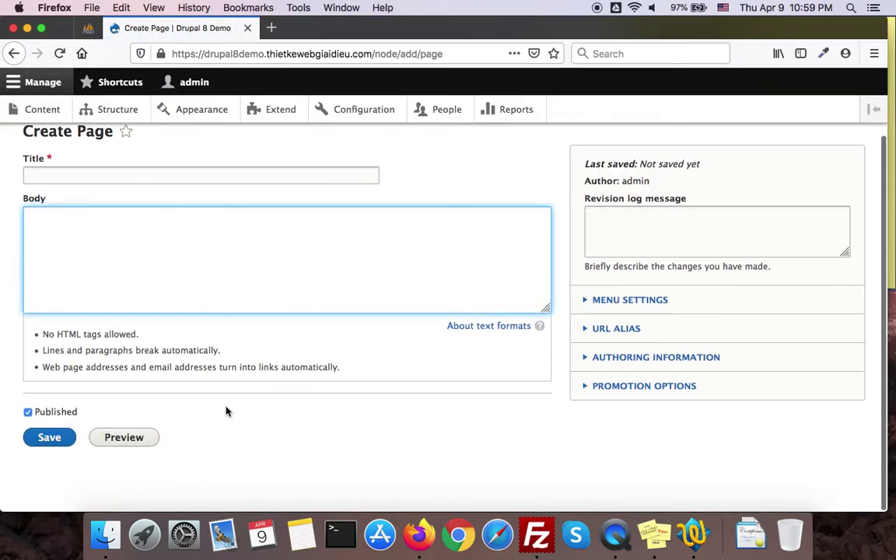
{"action": "scroll", "coordinate": [220, 398], "scroll_direction": "up", "scroll_amount": 1}
{"action": "type", "text": "gfgfeger"}
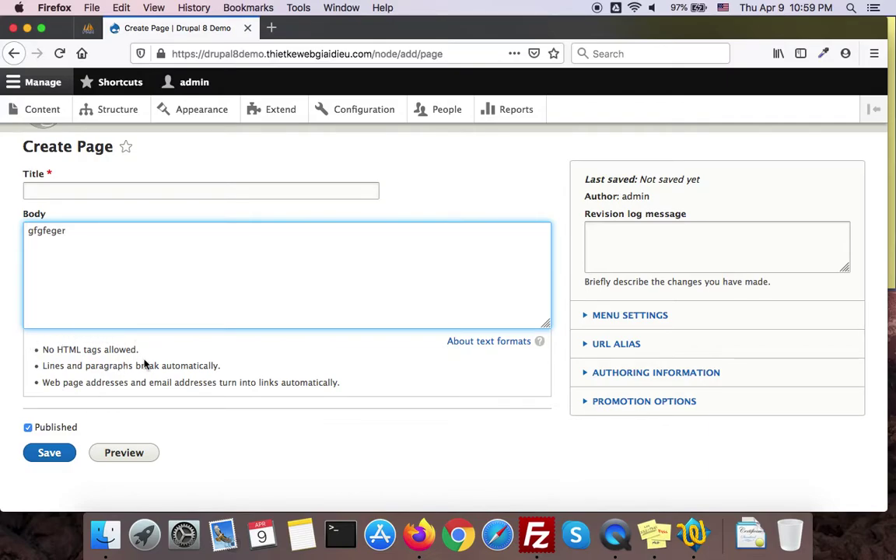
- Open the site's Configuration in a new browser tab and go to the Text formats and editors settings
{"action": "right_click", "coordinate": [359, 115]}
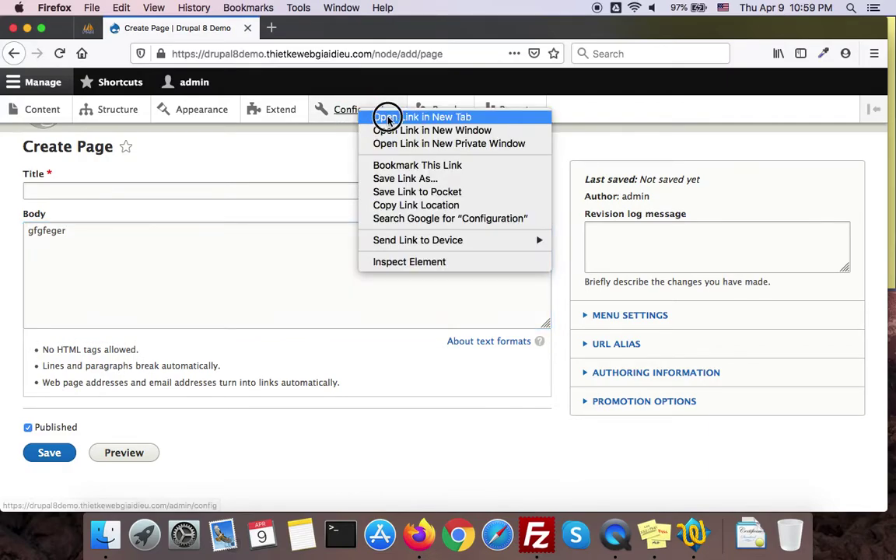
{"action": "left_click", "coordinate": [382, 116]}
{"action": "left_click", "coordinate": [280, 28]}
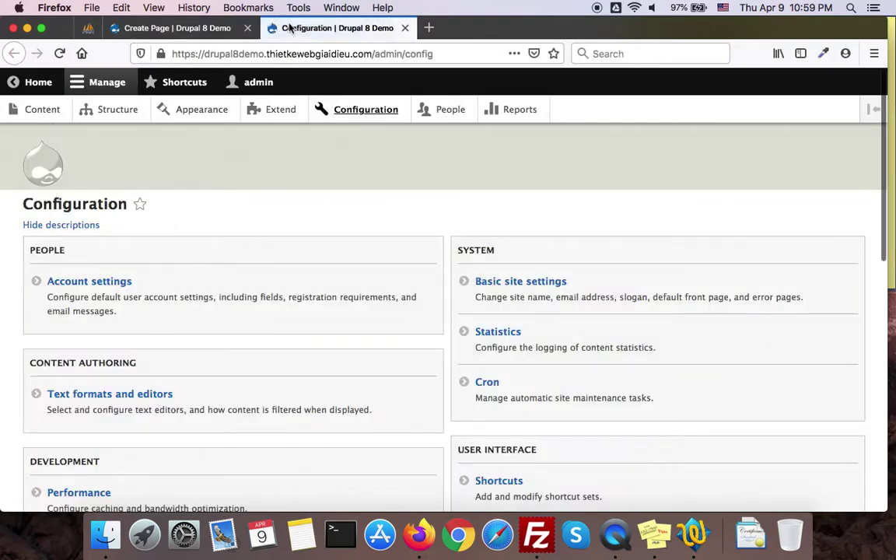
{"action": "scroll", "coordinate": [281, 321], "scroll_direction": "down", "scroll_amount": 3}
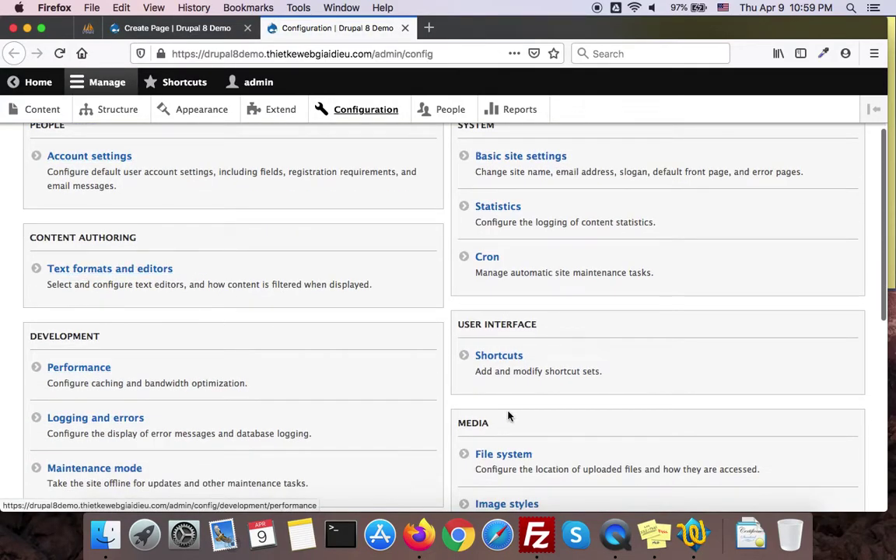
{"action": "left_click", "coordinate": [665, 537]}
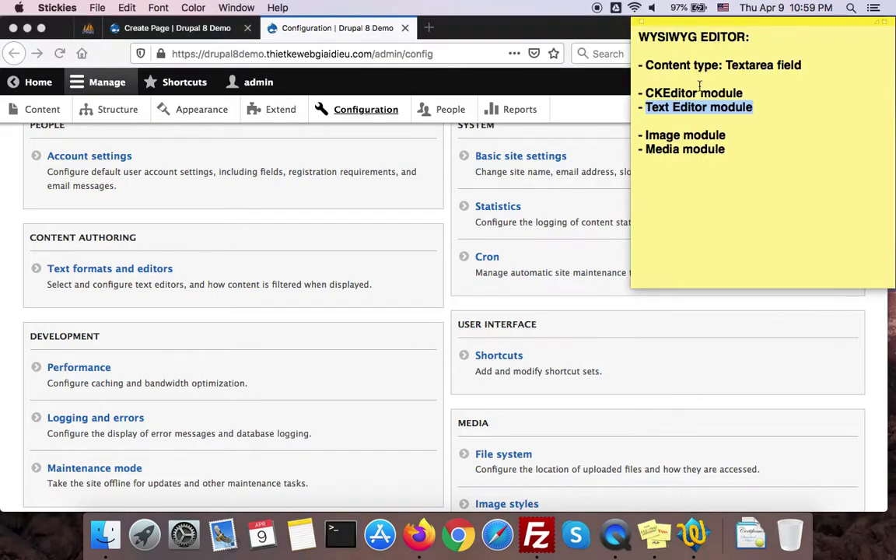
{"action": "left_click", "coordinate": [93, 272]}
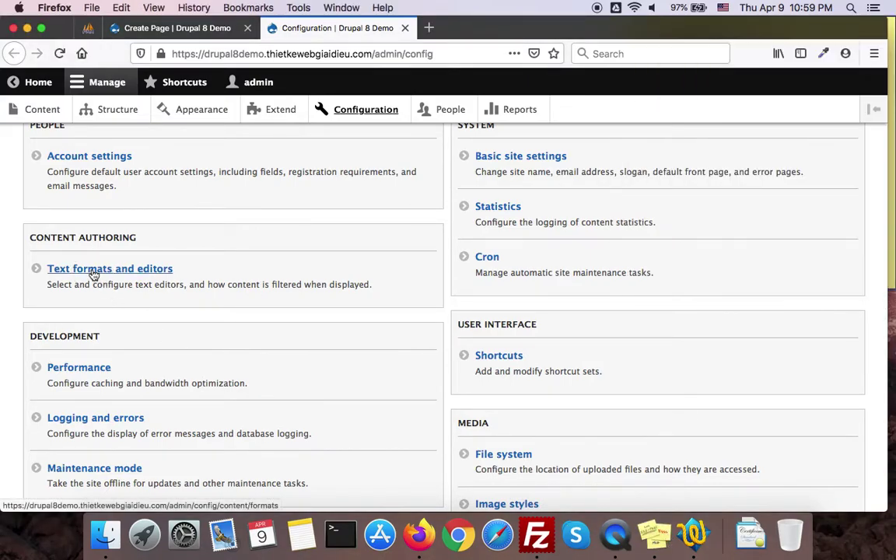
{"action": "left_click", "coordinate": [93, 272]}
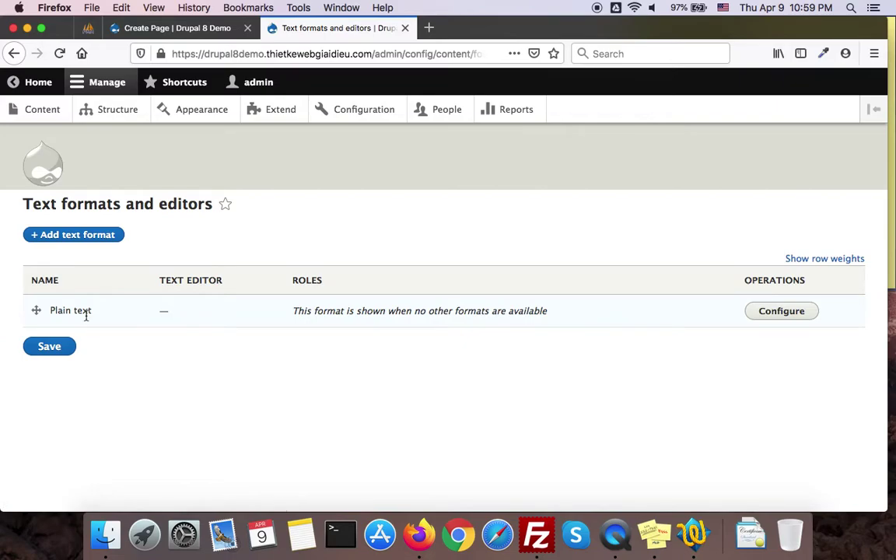
- Start a new text format and name it "Editor"
{"action": "left_click", "coordinate": [64, 241]}
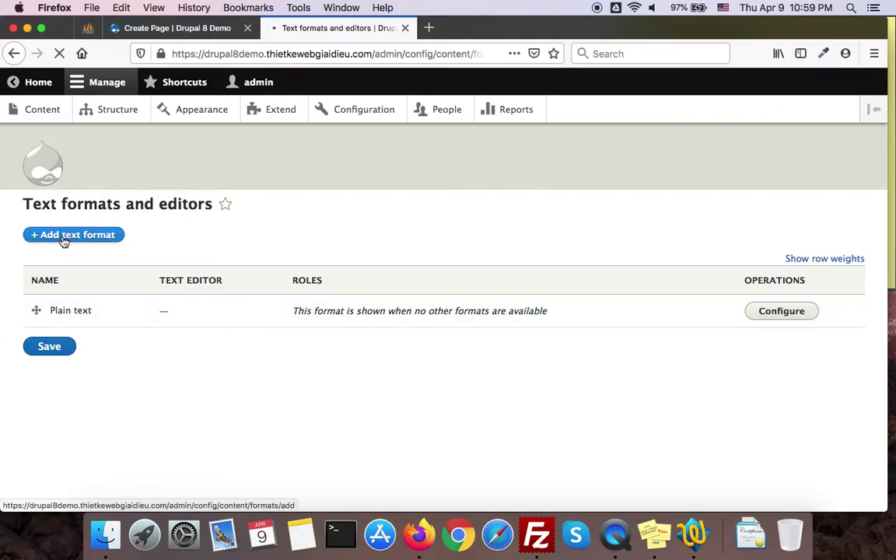
{"action": "left_click", "coordinate": [121, 244]}
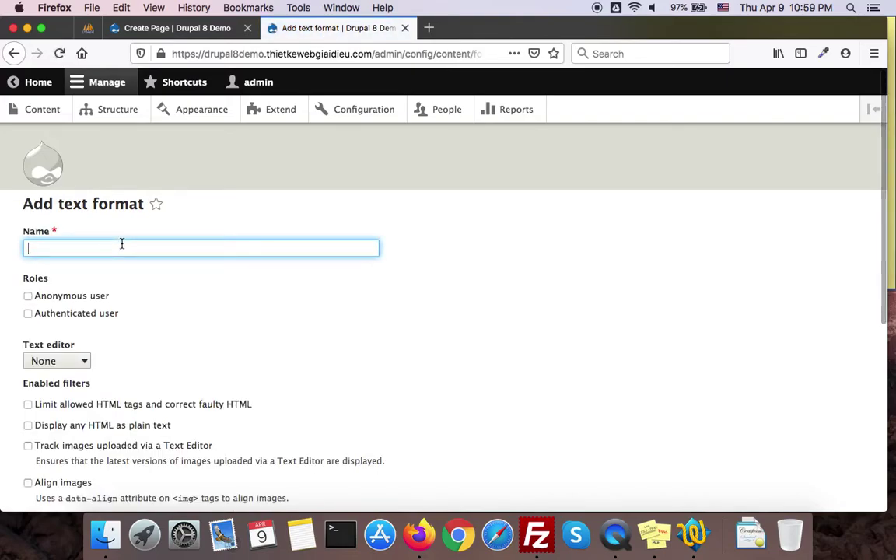
{"action": "type", "text": "Editor"}
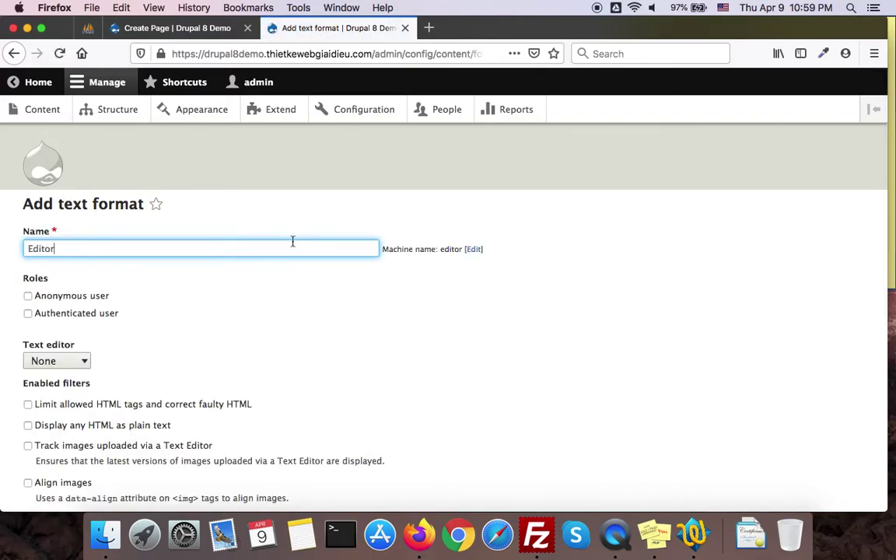
- Enable the Editor format for the Authenticated user role and choose CKEditor as its text editor
{"action": "scroll", "coordinate": [296, 385], "scroll_direction": "down", "scroll_amount": 1}
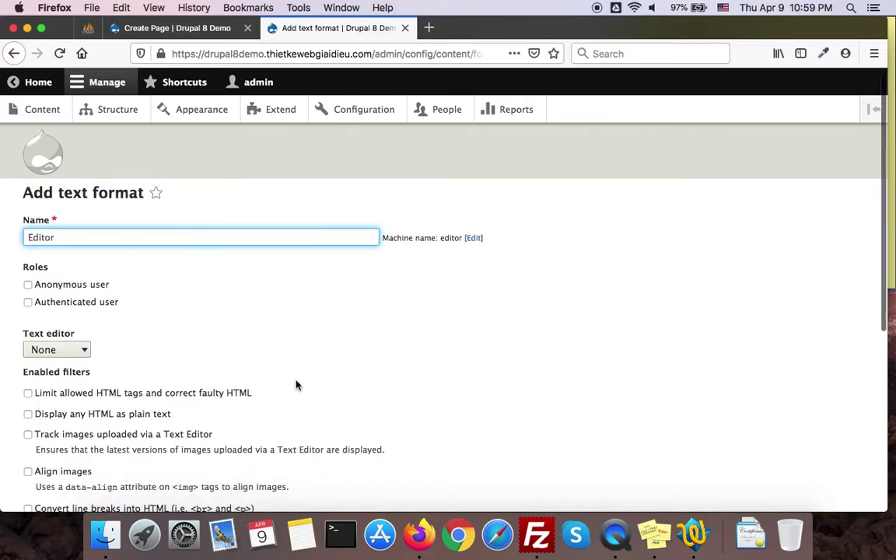
{"action": "scroll", "coordinate": [296, 384], "scroll_direction": "down", "scroll_amount": 2}
{"action": "scroll", "coordinate": [176, 300], "scroll_direction": "up", "scroll_amount": 1}
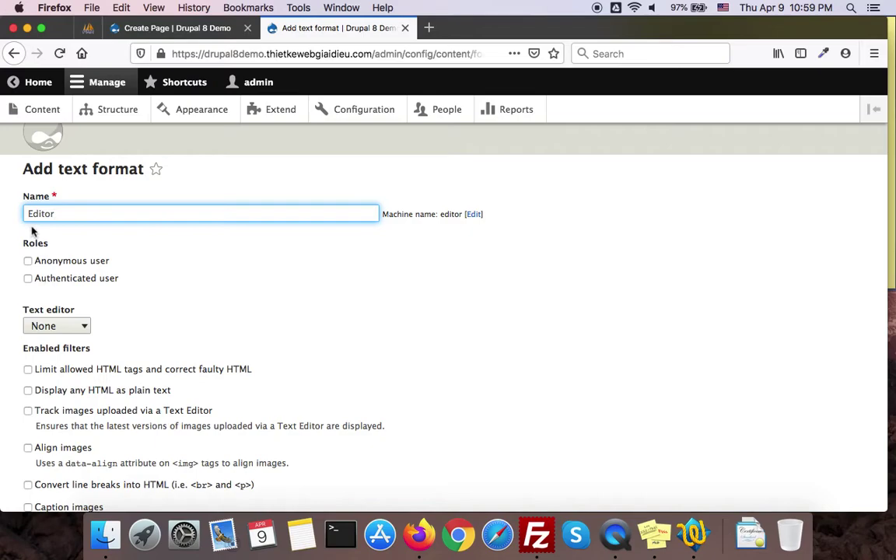
{"action": "left_click", "coordinate": [27, 279]}
{"action": "scroll", "coordinate": [215, 352], "scroll_direction": "down", "scroll_amount": 2}
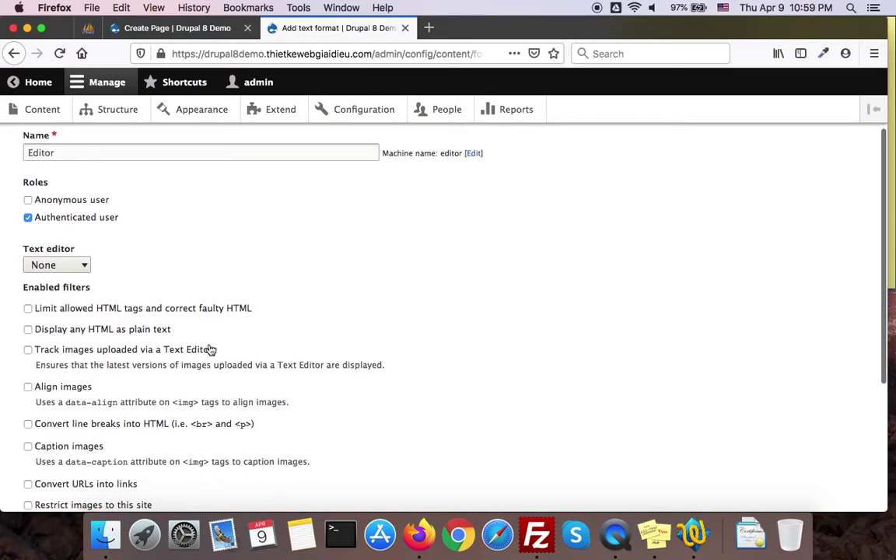
{"action": "left_click", "coordinate": [85, 269]}
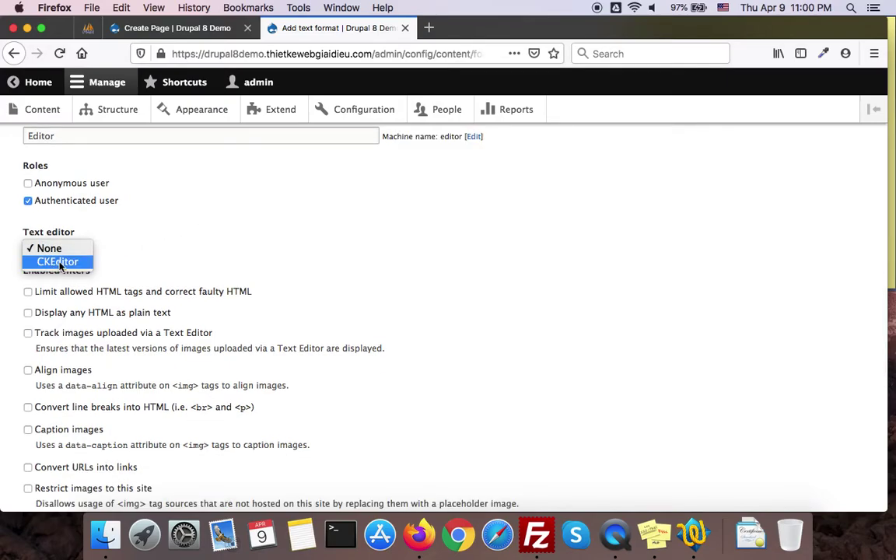
{"action": "left_click", "coordinate": [58, 263]}
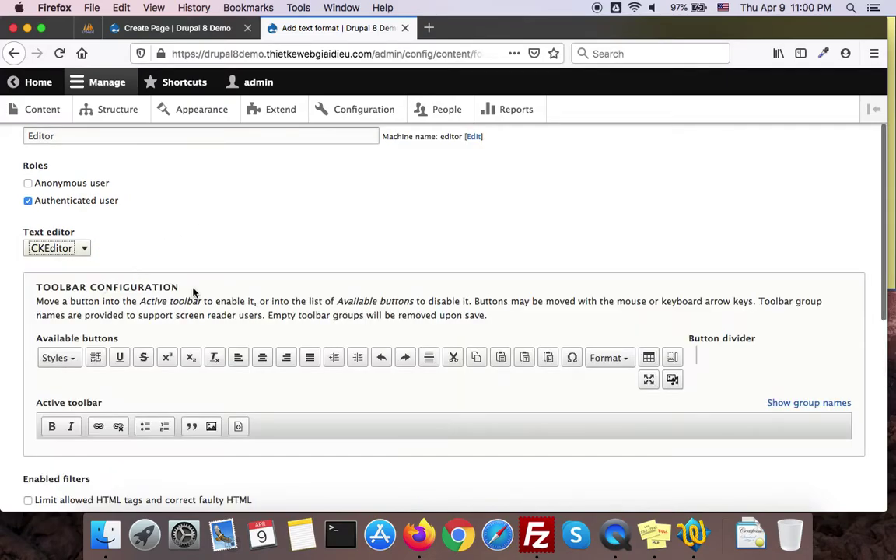
- Add the Underline and Strikethrough buttons to the Formatting group of the CKEditor active toolbar
{"action": "scroll", "coordinate": [159, 456], "scroll_direction": "down", "scroll_amount": 2}
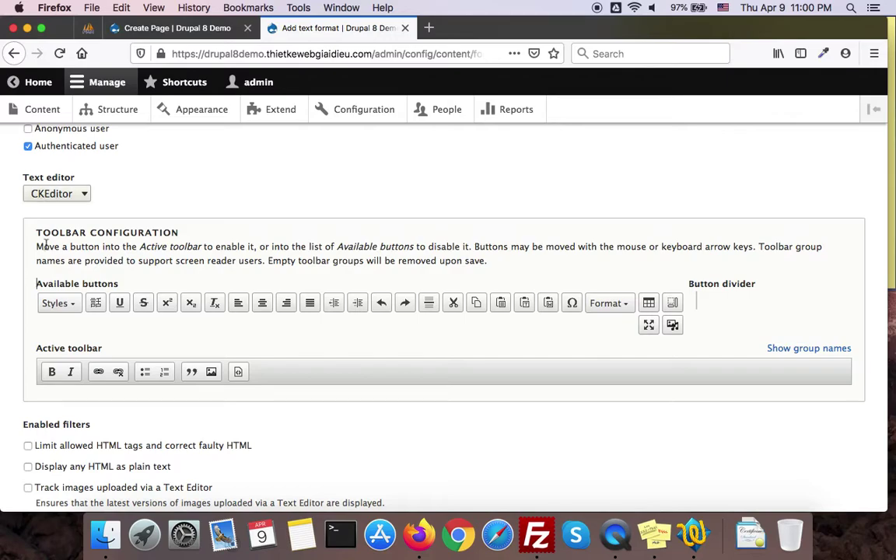
{"action": "scroll", "coordinate": [28, 334], "scroll_direction": "down", "scroll_amount": 2}
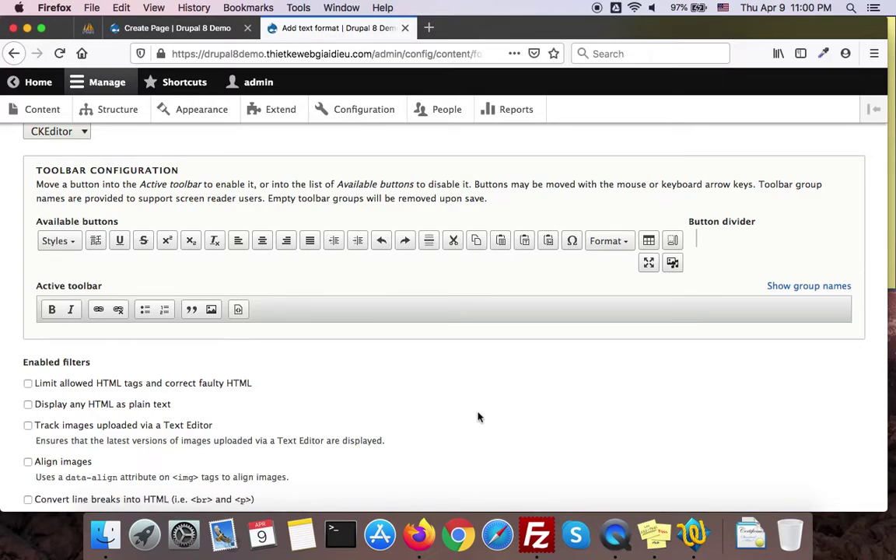
{"action": "scroll", "coordinate": [479, 417], "scroll_direction": "down", "scroll_amount": 5}
{"action": "scroll", "coordinate": [478, 417], "scroll_direction": "up", "scroll_amount": 4}
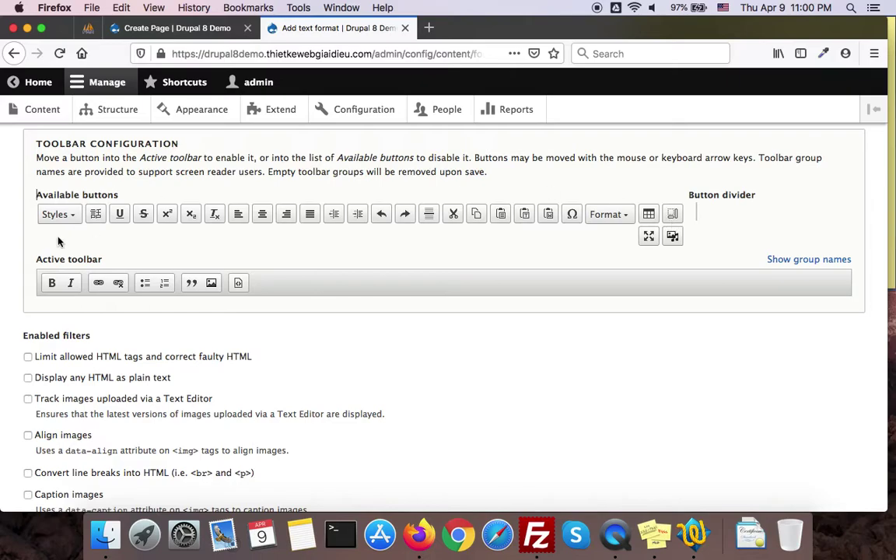
{"action": "left_click_drag", "start_coordinate": [119, 218], "coordinate": [95, 305]}
{"action": "left_click_drag", "start_coordinate": [122, 216], "coordinate": [116, 283]}
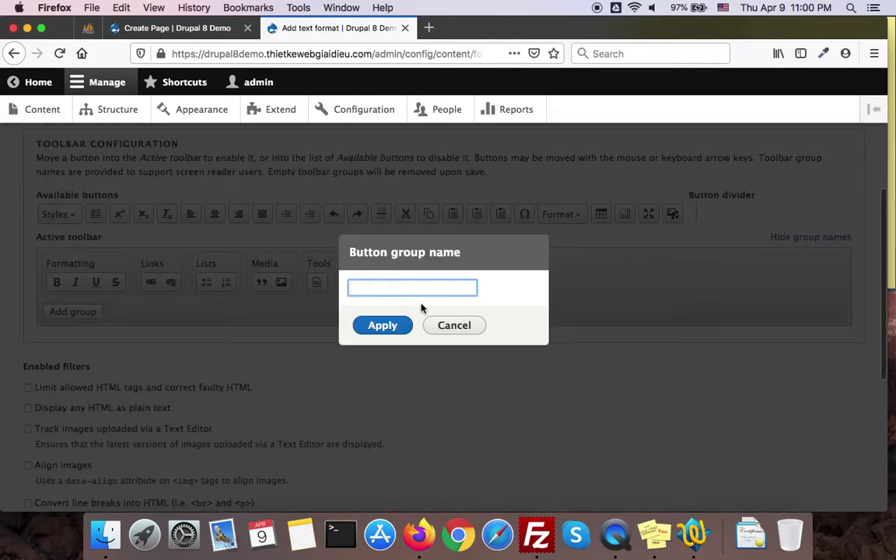
- Add a button group named "Candong" after the Tools group in the active toolbar
{"action": "type", "text": "C"}
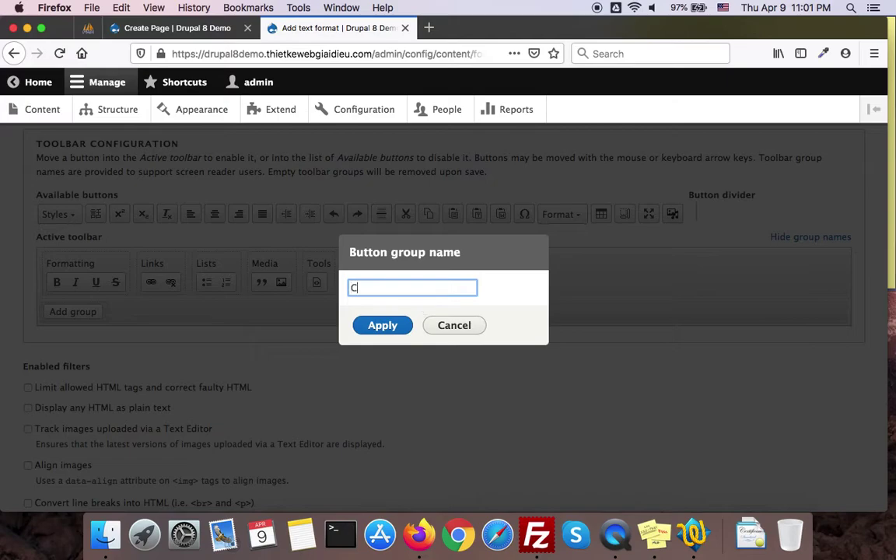
{"action": "type", "text": "andong"}
{"action": "left_click", "coordinate": [368, 326]}
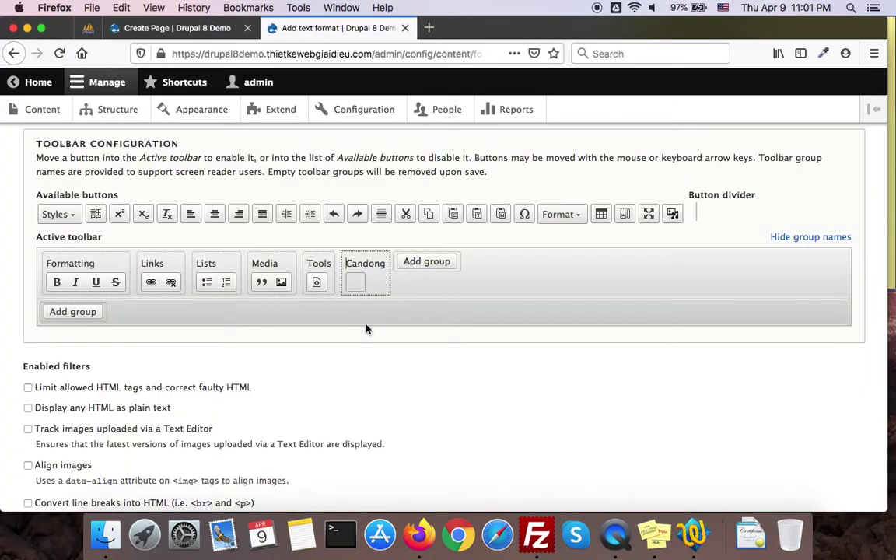
- Add the align left, center, align right and justify buttons to the Candong group in the active toolbar
{"action": "left_click_drag", "start_coordinate": [190, 213], "coordinate": [354, 289]}
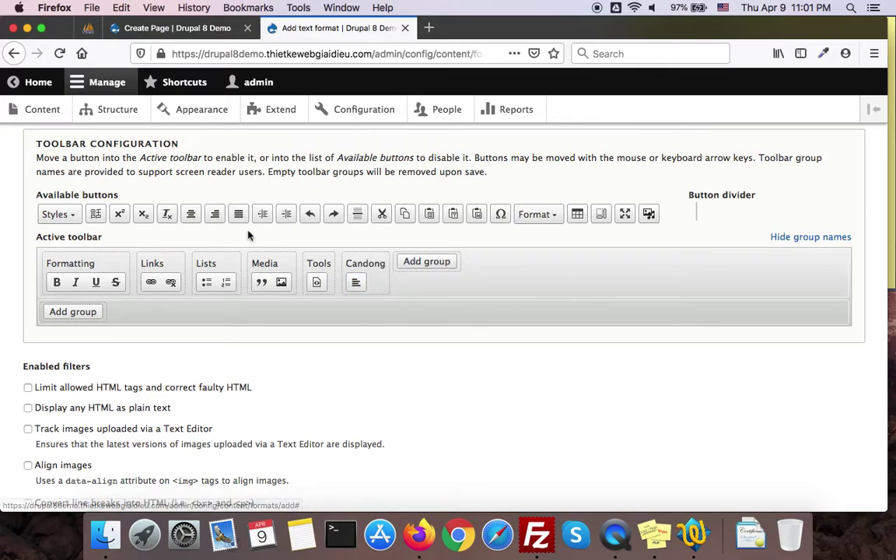
{"action": "left_click_drag", "start_coordinate": [192, 213], "coordinate": [372, 285]}
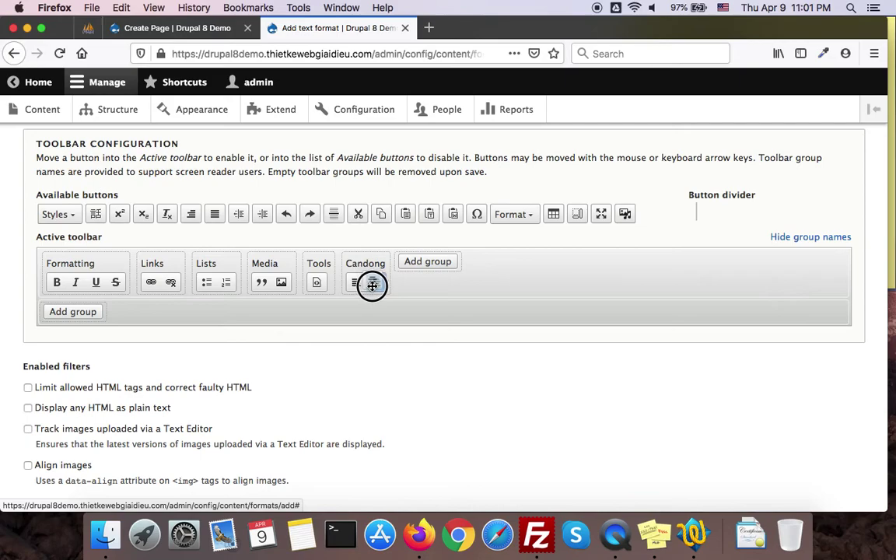
{"action": "left_click_drag", "start_coordinate": [194, 214], "coordinate": [395, 285]}
{"action": "left_click_drag", "start_coordinate": [215, 215], "coordinate": [414, 283]}
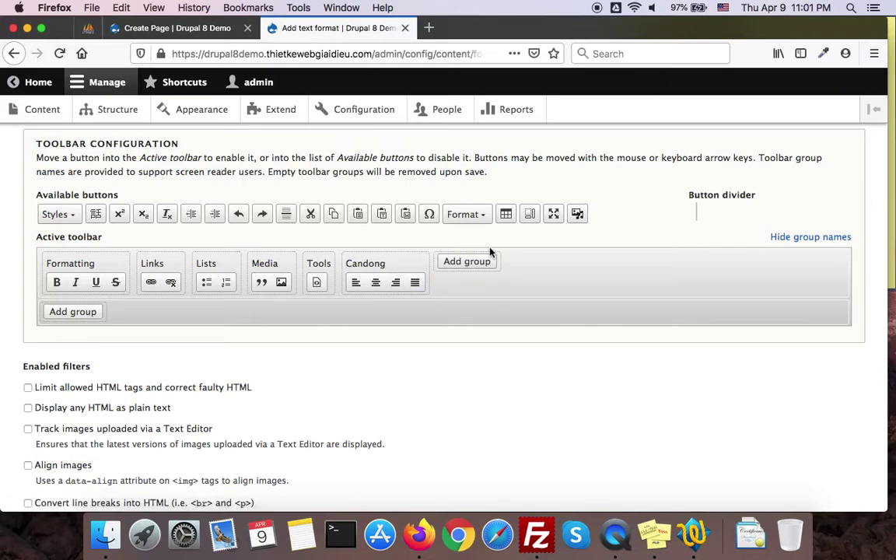
- Add the Insert from Media Library button to the end of the Media group in the active toolbar
{"action": "left_click_drag", "start_coordinate": [576, 212], "coordinate": [582, 212]}
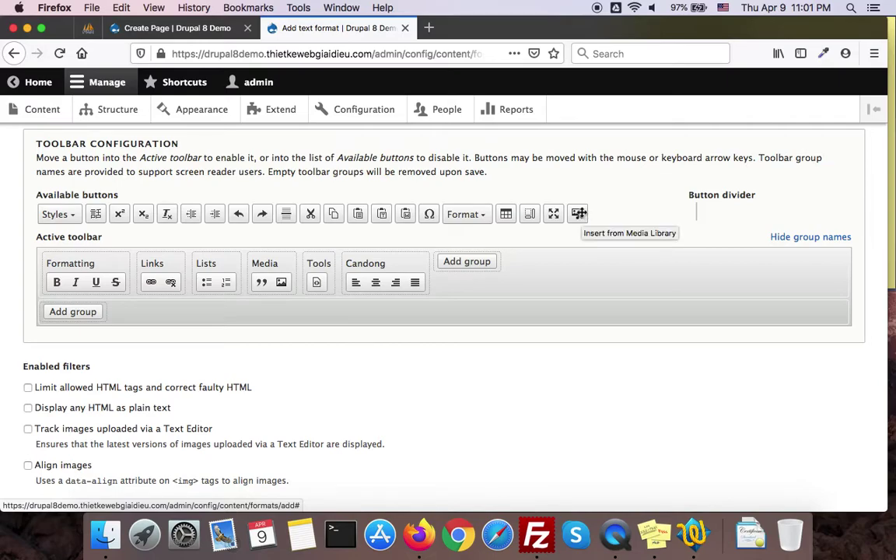
{"action": "left_click_drag", "start_coordinate": [579, 213], "coordinate": [300, 283]}
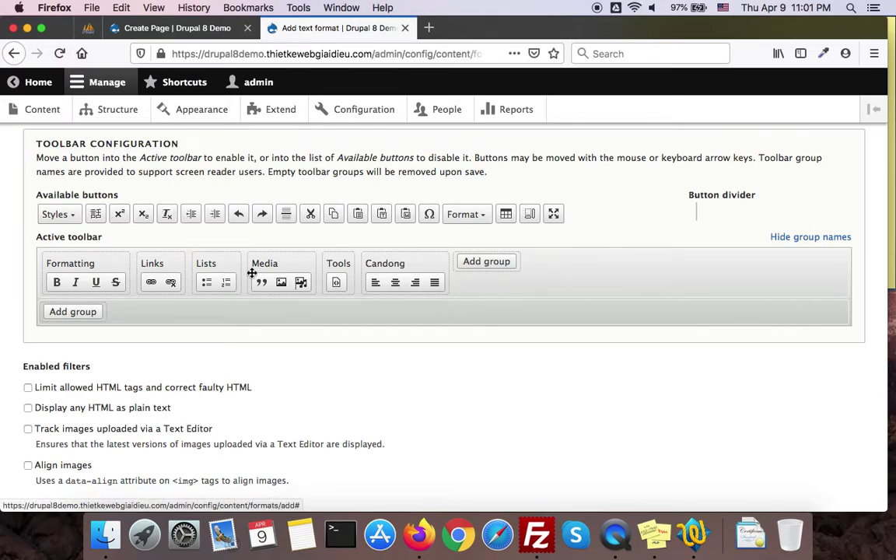
- Enable the "Convert line breaks into HTML" and "Convert URLs into links" filters for the text format
{"action": "scroll", "coordinate": [353, 375], "scroll_direction": "down", "scroll_amount": 4}
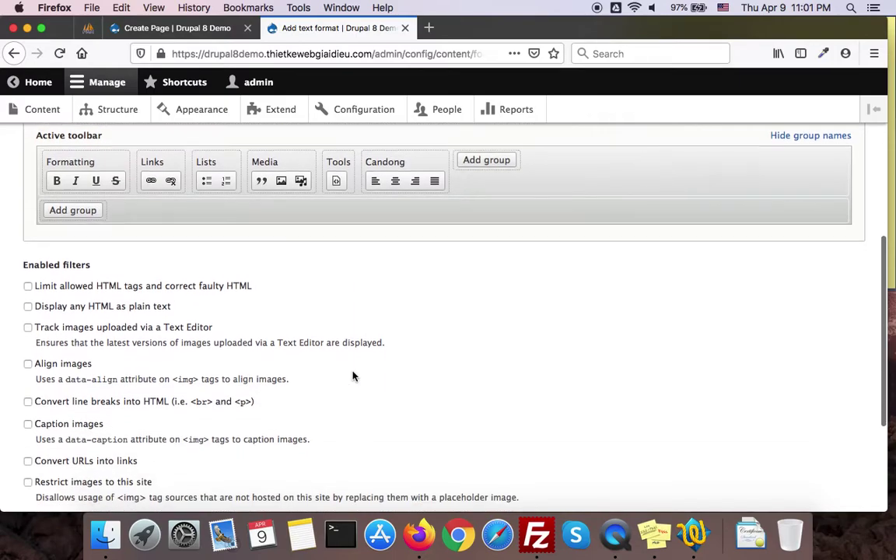
{"action": "scroll", "coordinate": [352, 376], "scroll_direction": "down", "scroll_amount": 1}
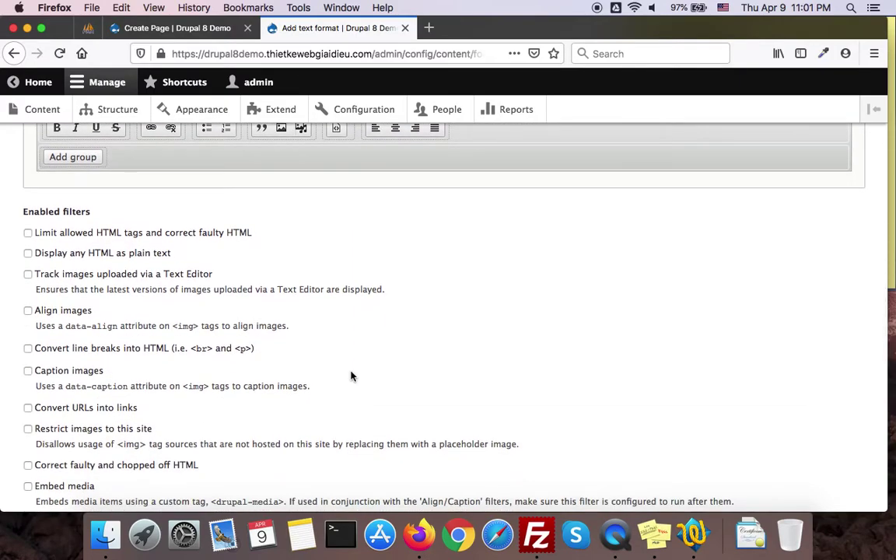
{"action": "scroll", "coordinate": [2, 269], "scroll_direction": "up", "scroll_amount": 2}
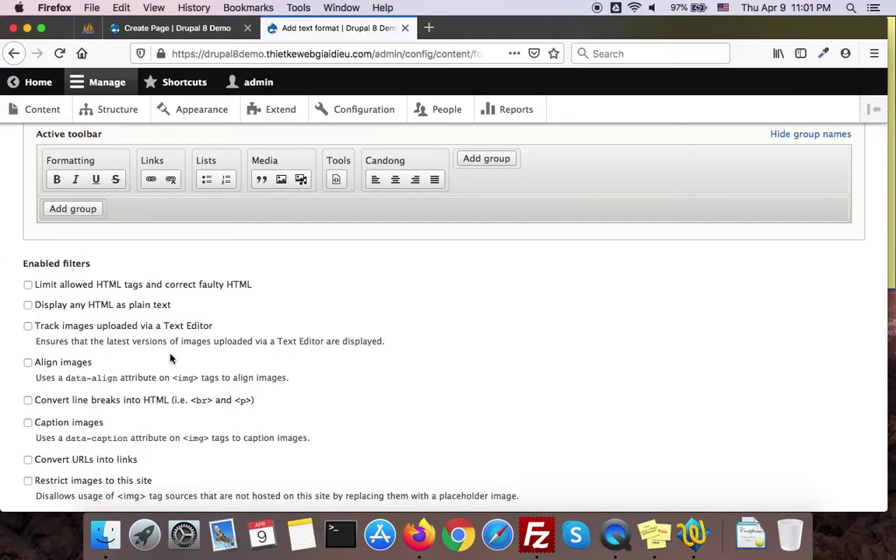
{"action": "scroll", "coordinate": [291, 360], "scroll_direction": "up", "scroll_amount": 1}
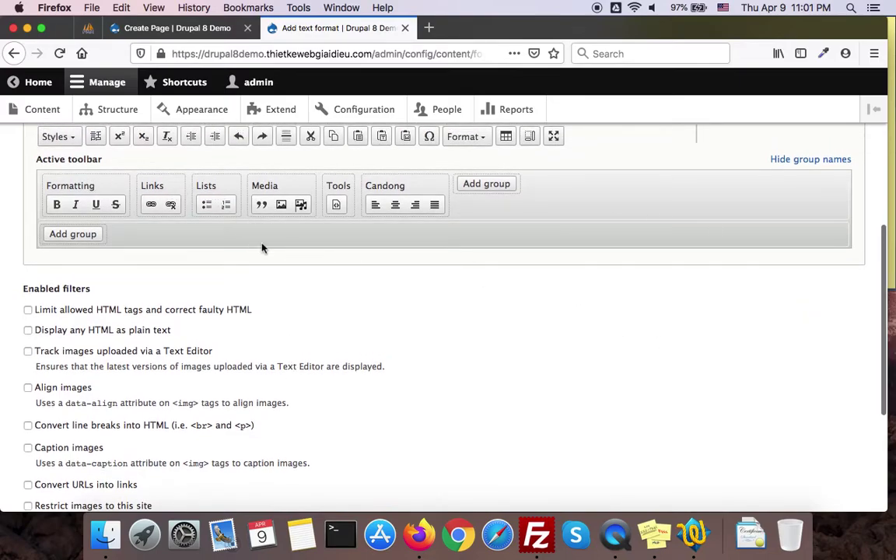
{"action": "scroll", "coordinate": [306, 376], "scroll_direction": "down", "scroll_amount": 2}
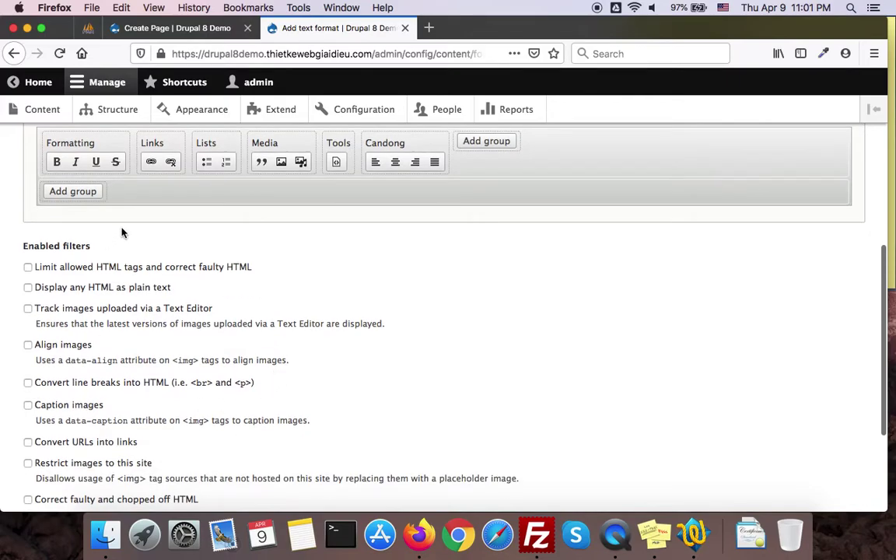
{"action": "scroll", "coordinate": [119, 414], "scroll_direction": "down", "scroll_amount": 2}
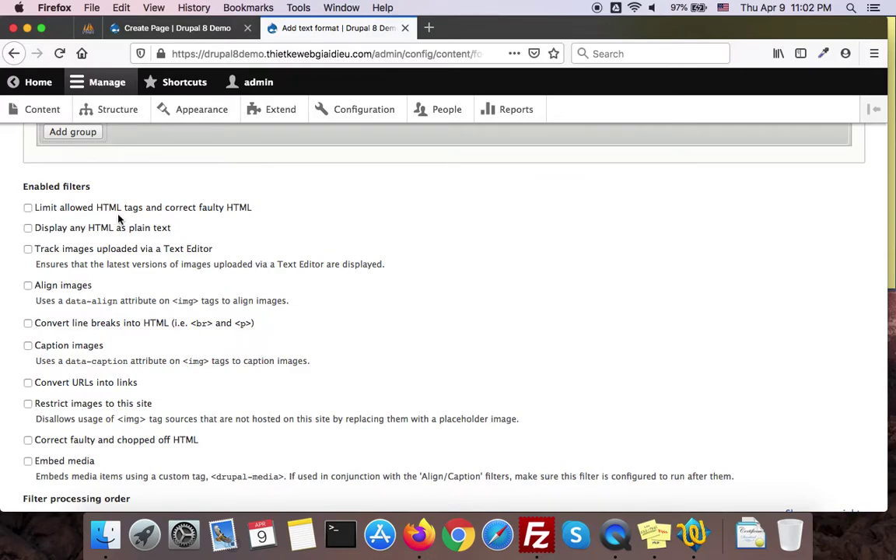
{"action": "scroll", "coordinate": [225, 328], "scroll_direction": "up", "scroll_amount": 3}
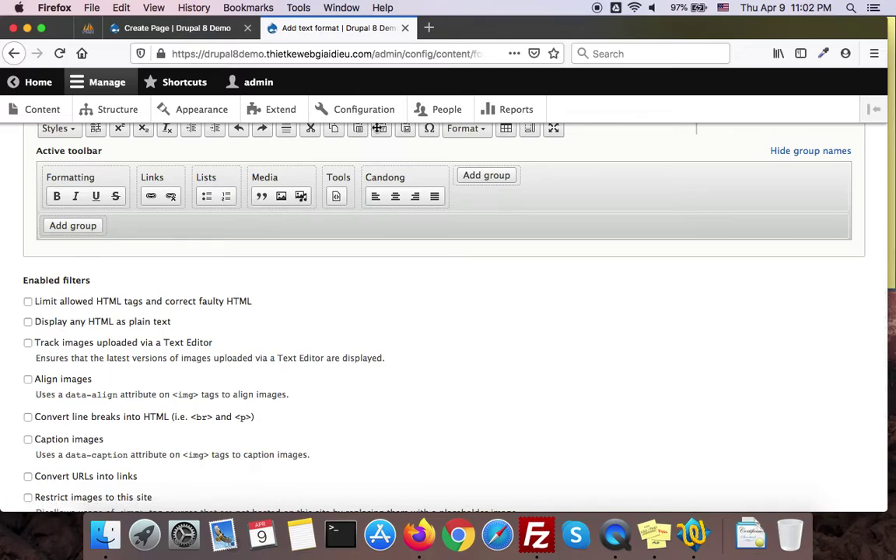
{"action": "scroll", "coordinate": [191, 363], "scroll_direction": "down", "scroll_amount": 2}
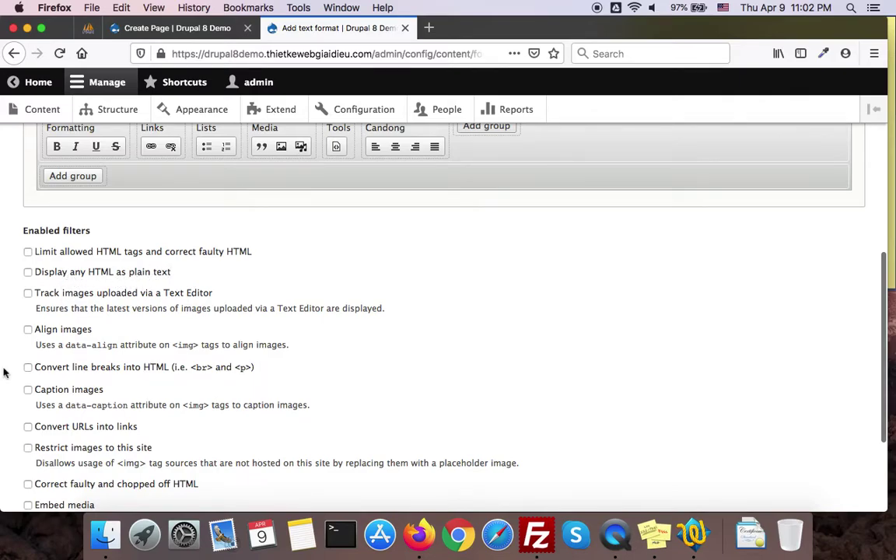
{"action": "scroll", "coordinate": [3, 372], "scroll_direction": "down", "scroll_amount": 2}
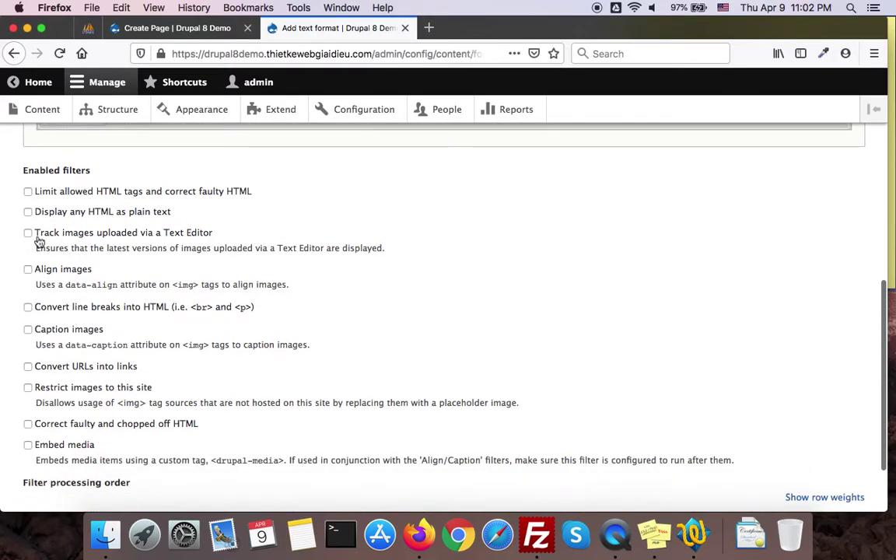
{"action": "scroll", "coordinate": [10, 310], "scroll_direction": "down", "scroll_amount": 1}
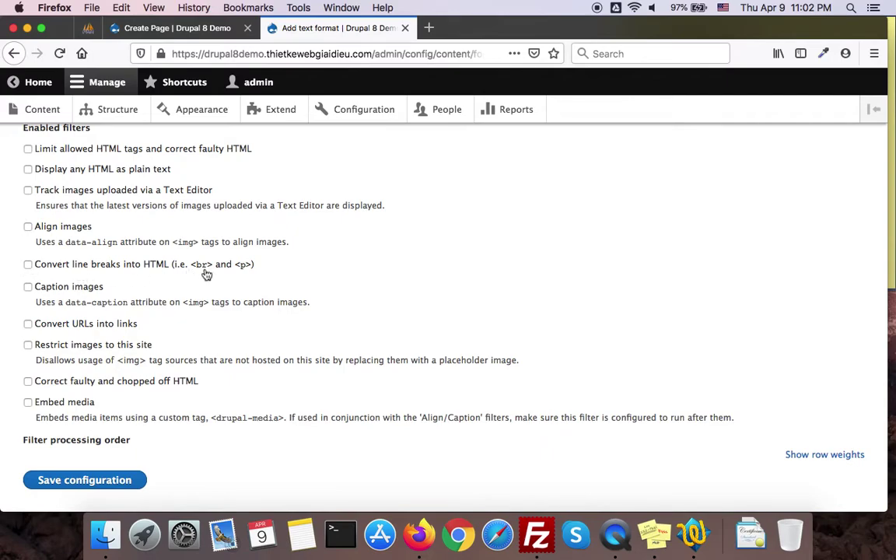
{"action": "left_click", "coordinate": [28, 266]}
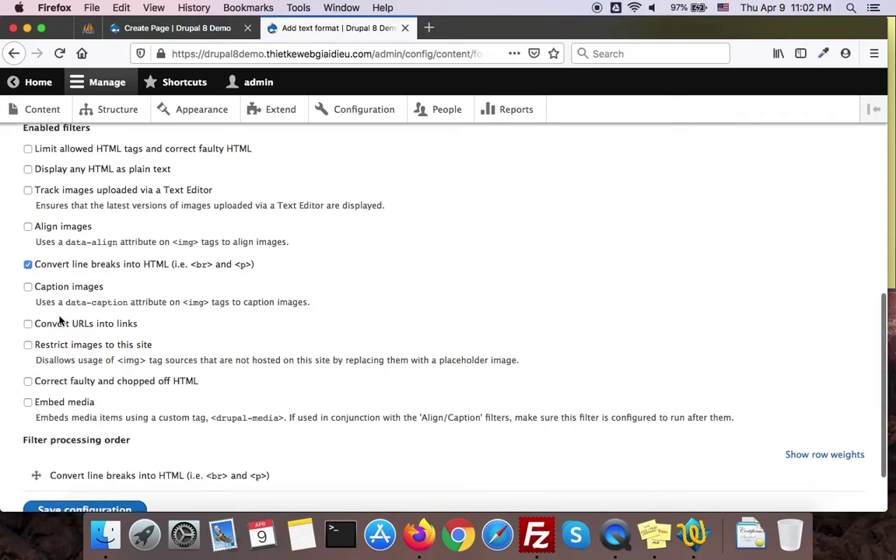
{"action": "scroll", "coordinate": [3, 327], "scroll_direction": "down", "scroll_amount": 1}
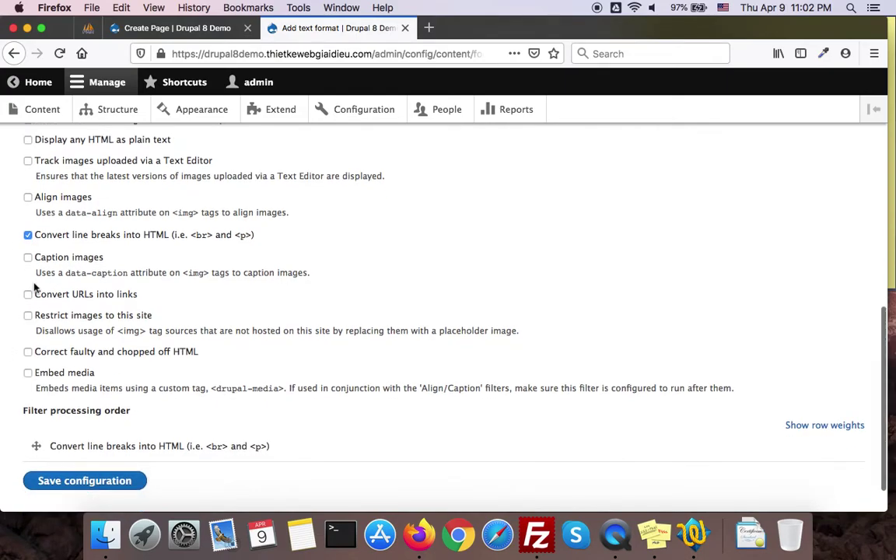
{"action": "scroll", "coordinate": [16, 357], "scroll_direction": "down", "scroll_amount": 1}
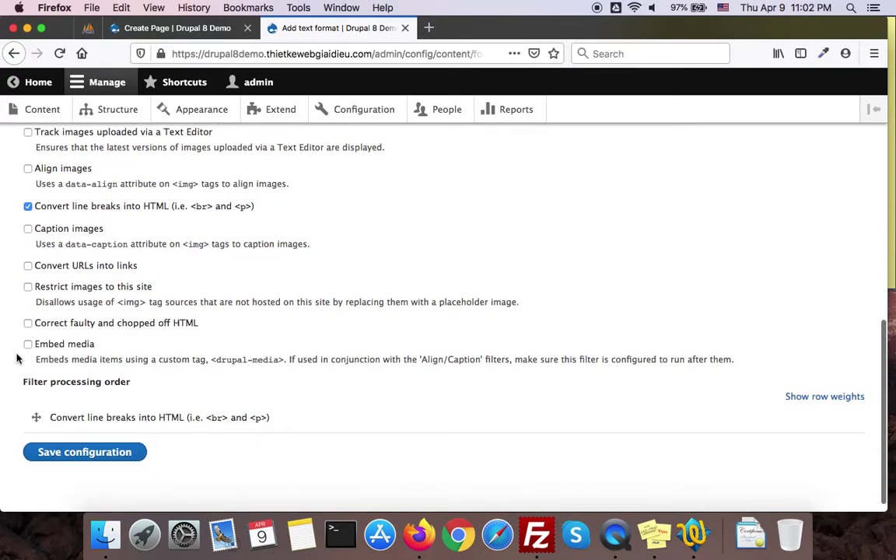
{"action": "left_click", "coordinate": [29, 266]}
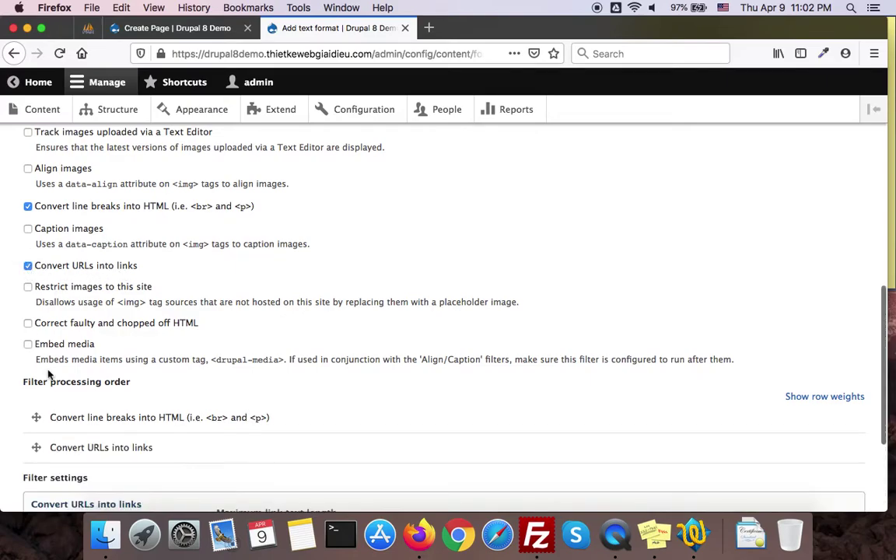
- Review the text format's toolbar configuration, enabled filters, filter processing order and filter settings
{"action": "scroll", "coordinate": [48, 376], "scroll_direction": "down", "scroll_amount": 1}
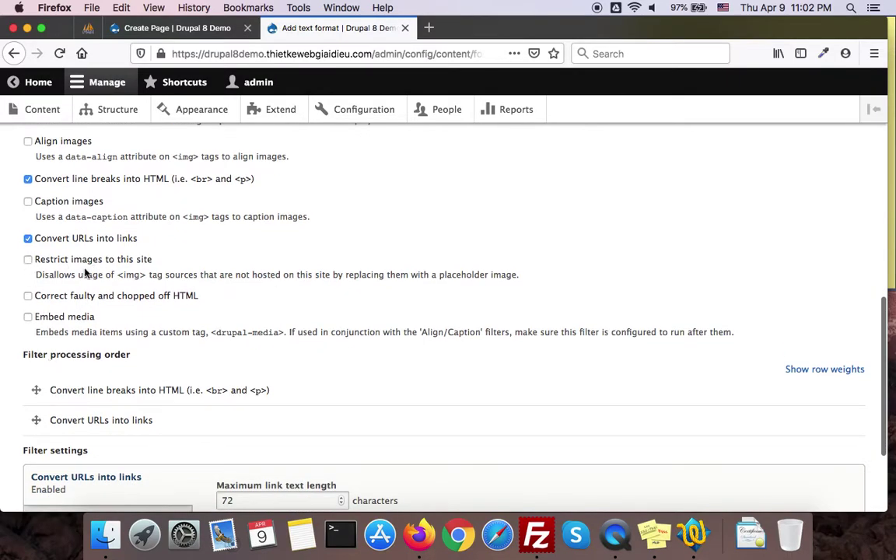
{"action": "scroll", "coordinate": [26, 354], "scroll_direction": "down", "scroll_amount": 1}
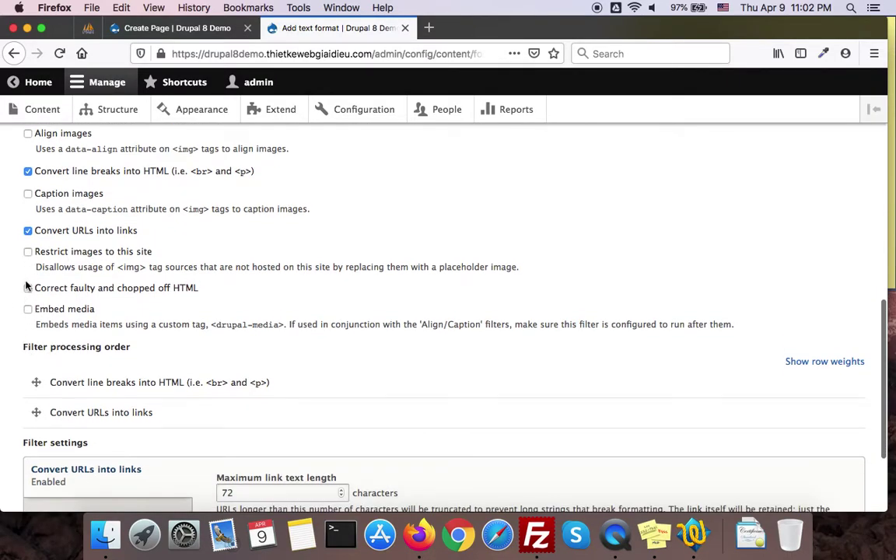
{"action": "scroll", "coordinate": [47, 265], "scroll_direction": "up", "scroll_amount": 3}
{"action": "scroll", "coordinate": [52, 194], "scroll_direction": "up", "scroll_amount": 2}
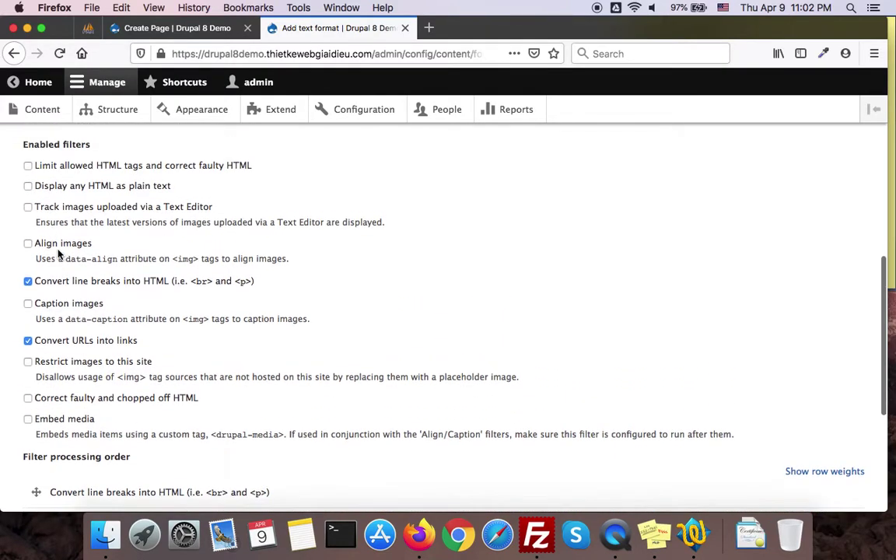
{"action": "scroll", "coordinate": [200, 291], "scroll_direction": "up", "scroll_amount": 4}
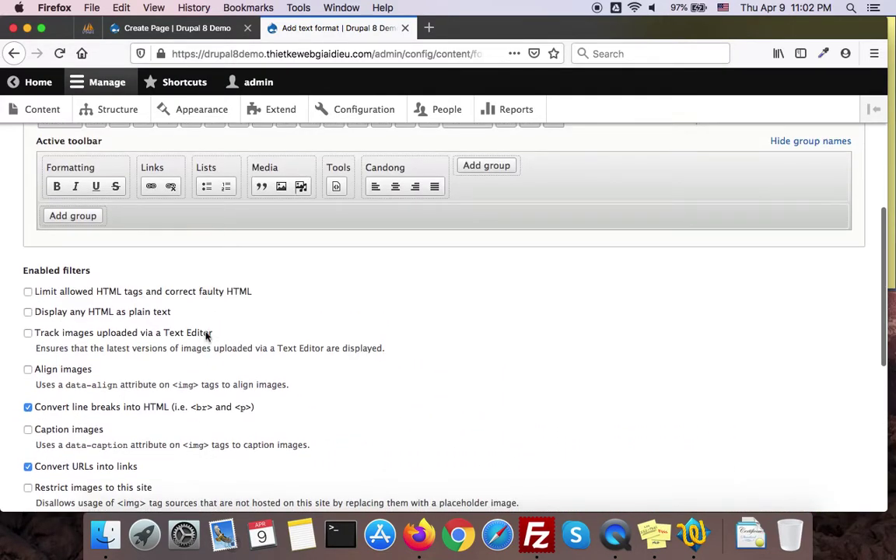
{"action": "scroll", "coordinate": [206, 381], "scroll_direction": "down", "scroll_amount": 5}
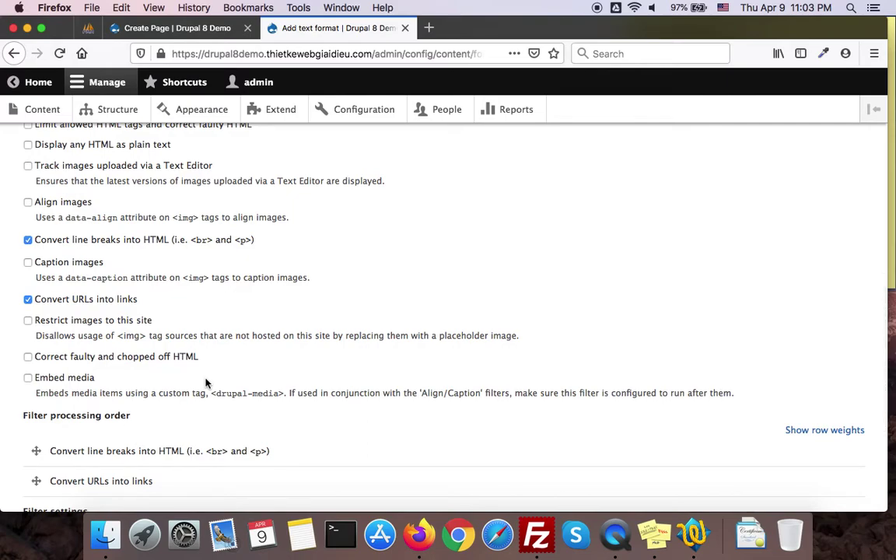
{"action": "scroll", "coordinate": [206, 383], "scroll_direction": "down", "scroll_amount": 2}
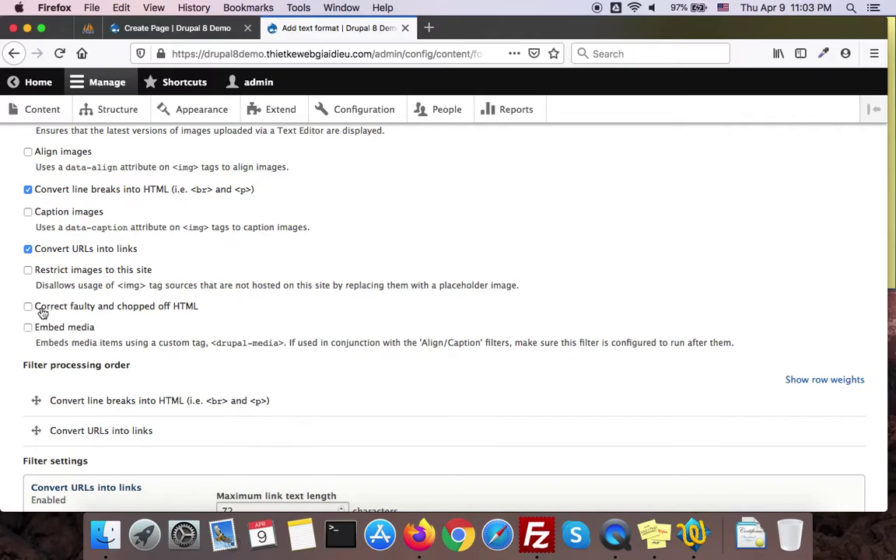
{"action": "scroll", "coordinate": [209, 399], "scroll_direction": "down", "scroll_amount": 5}
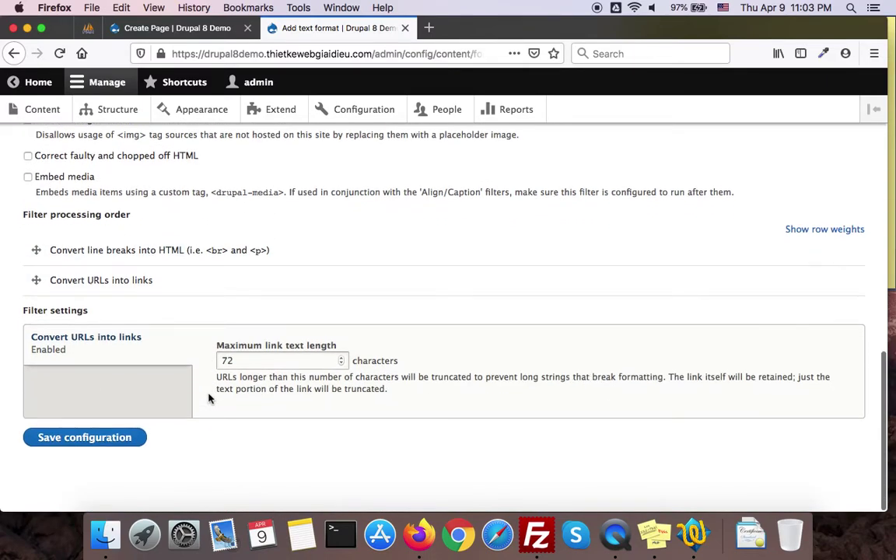
{"action": "scroll", "coordinate": [208, 398], "scroll_direction": "up", "scroll_amount": 8}
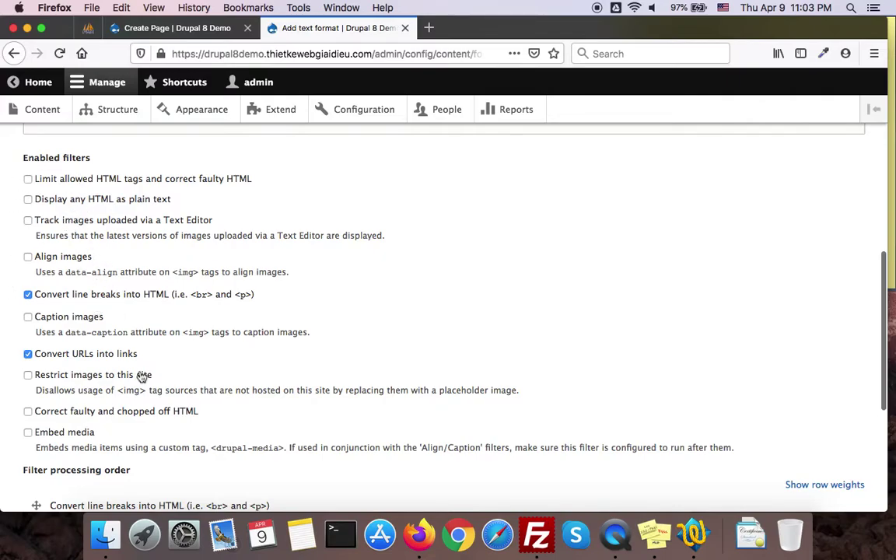
{"action": "scroll", "coordinate": [140, 375], "scroll_direction": "up", "scroll_amount": 4}
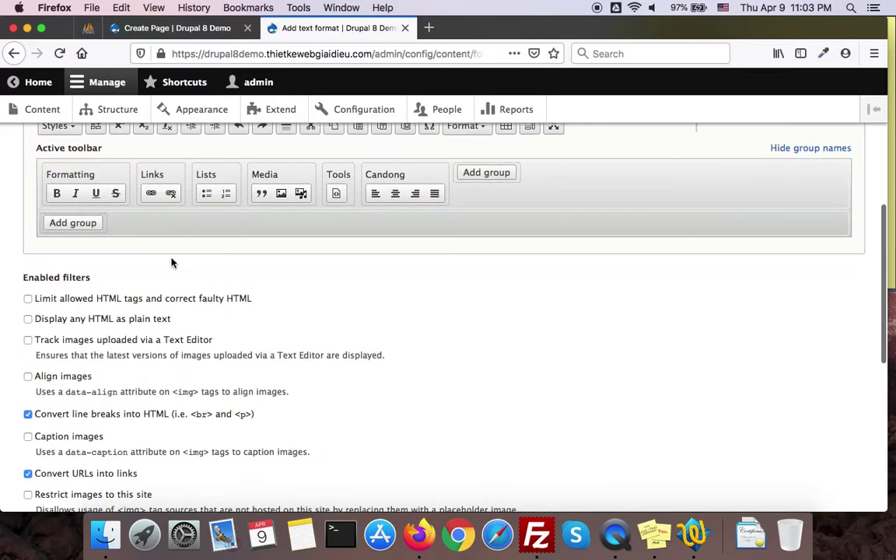
{"action": "scroll", "coordinate": [253, 374], "scroll_direction": "down", "scroll_amount": 1}
{"action": "scroll", "coordinate": [251, 374], "scroll_direction": "down", "scroll_amount": 4}
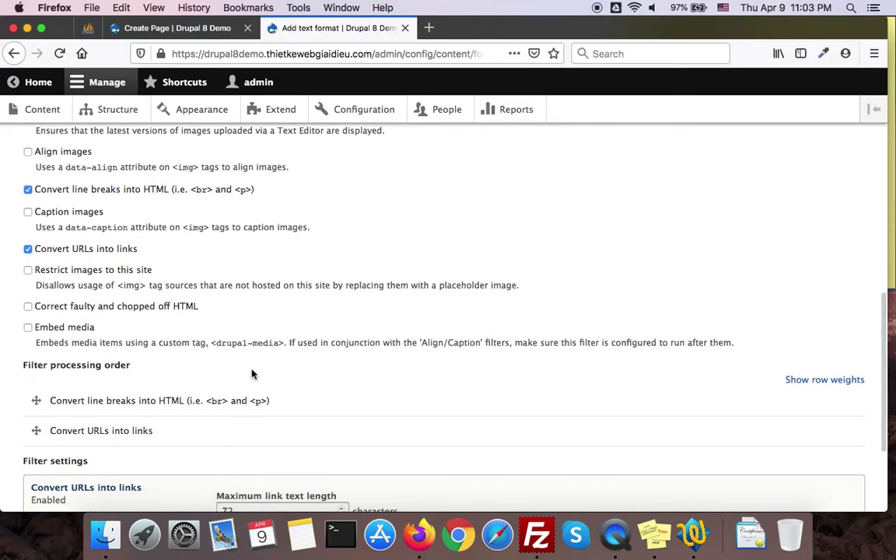
{"action": "scroll", "coordinate": [251, 374], "scroll_direction": "up", "scroll_amount": 7}
{"action": "scroll", "coordinate": [252, 374], "scroll_direction": "up", "scroll_amount": 1}
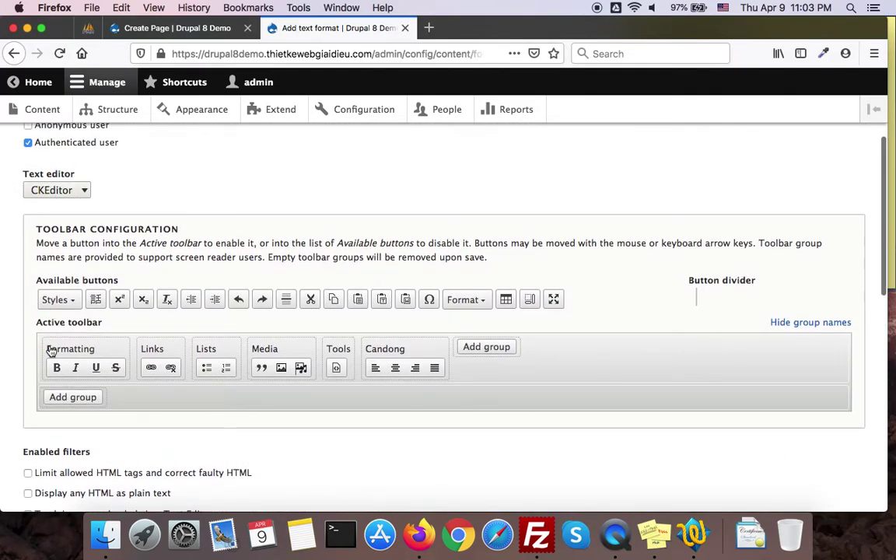
{"action": "scroll", "coordinate": [50, 349], "scroll_direction": "down", "scroll_amount": 3}
{"action": "scroll", "coordinate": [168, 403], "scroll_direction": "down", "scroll_amount": 5}
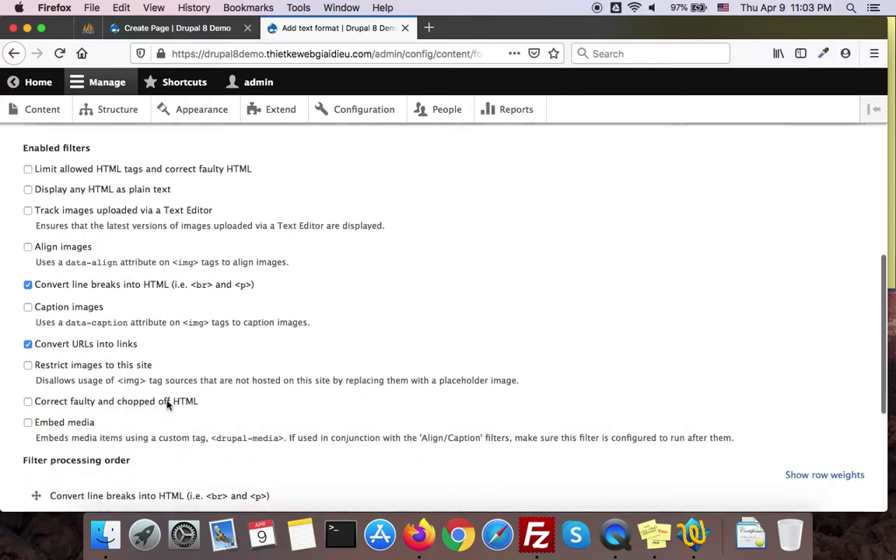
{"action": "scroll", "coordinate": [202, 446], "scroll_direction": "down", "scroll_amount": 4}
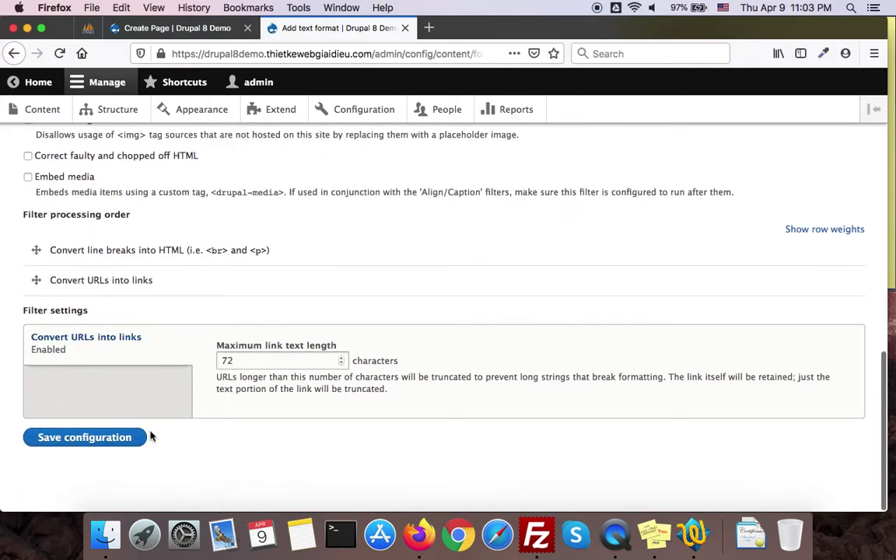
{"action": "scroll", "coordinate": [151, 437], "scroll_direction": "up", "scroll_amount": 4}
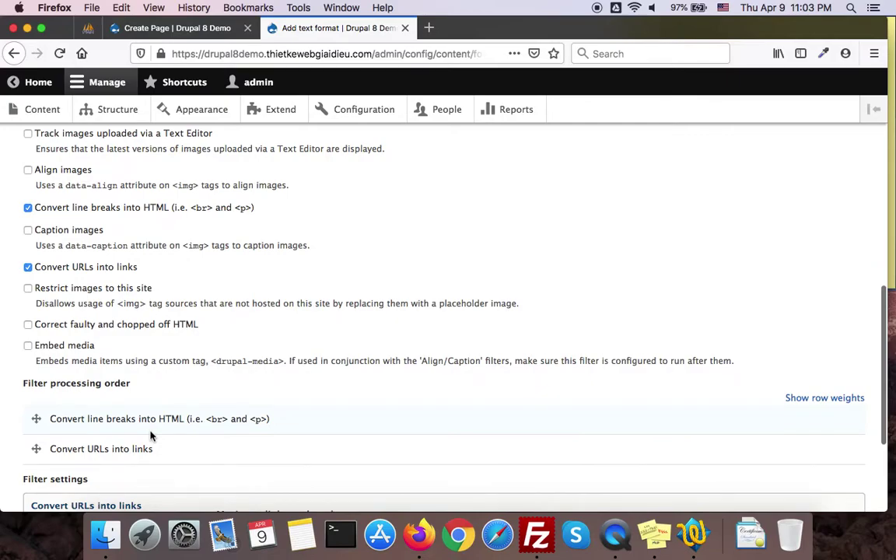
{"action": "scroll", "coordinate": [151, 437], "scroll_direction": "down", "scroll_amount": 4}
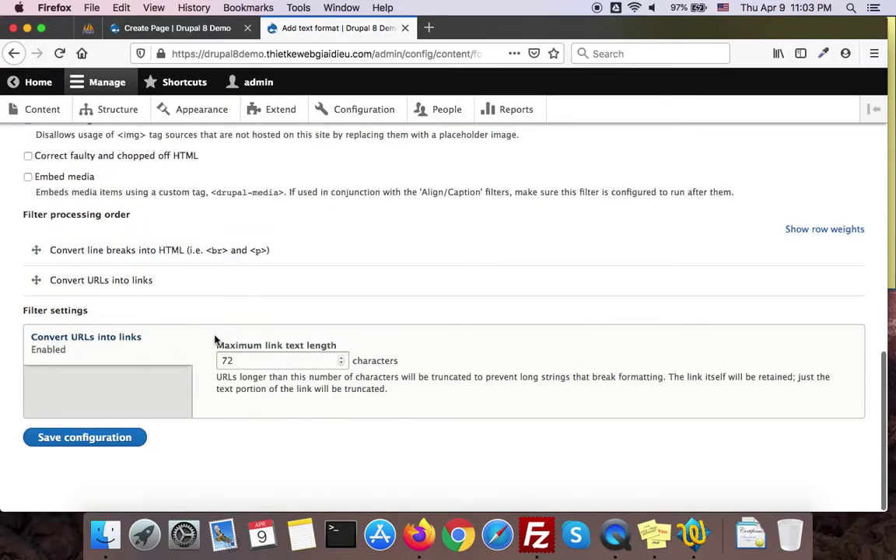
{"action": "scroll", "coordinate": [215, 340], "scroll_direction": "up", "scroll_amount": 4}
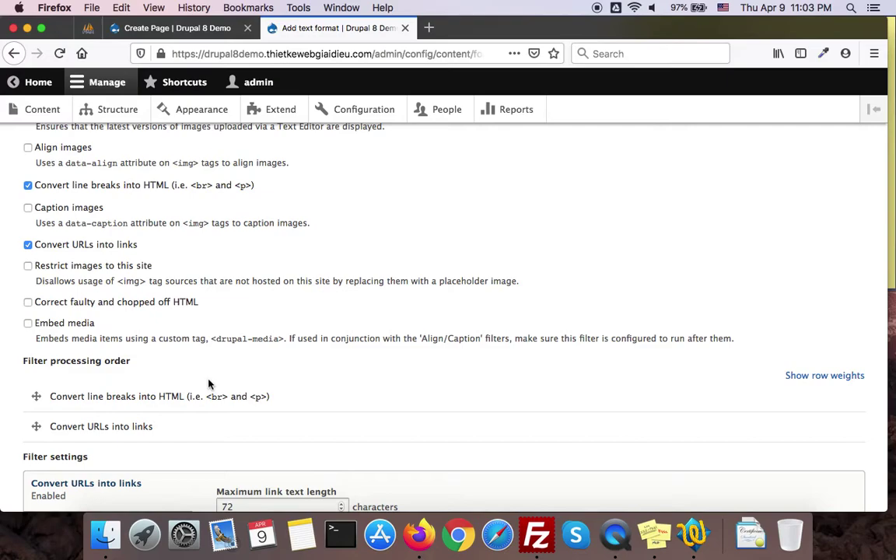
- Check the toolbar configuration and enabled filters once more, and save the new Editor text format
{"action": "scroll", "coordinate": [209, 383], "scroll_direction": "up", "scroll_amount": 3}
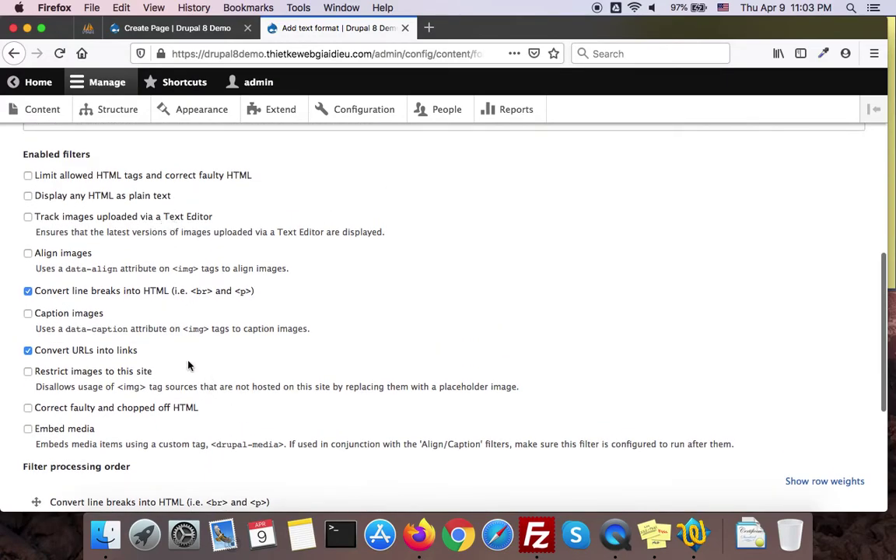
{"action": "scroll", "coordinate": [189, 436], "scroll_direction": "up", "scroll_amount": 5}
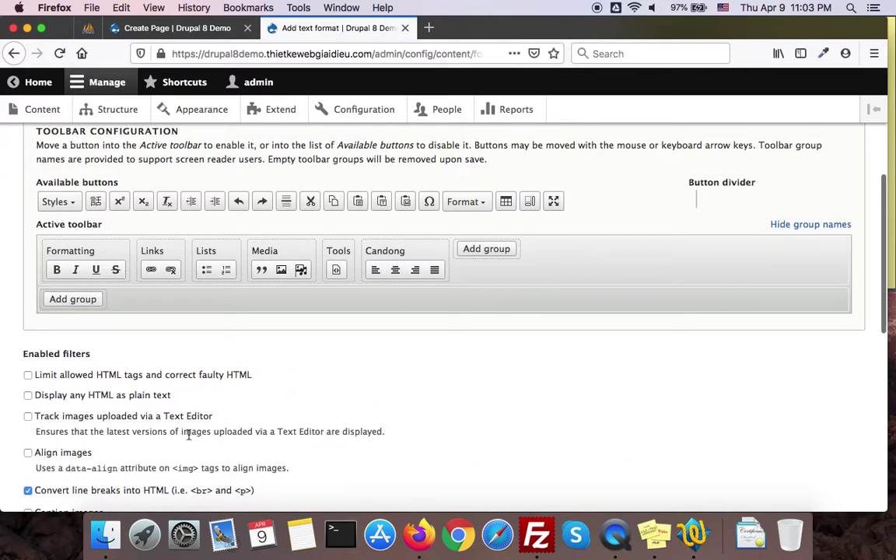
{"action": "scroll", "coordinate": [188, 436], "scroll_direction": "up", "scroll_amount": 1}
{"action": "scroll", "coordinate": [195, 395], "scroll_direction": "up", "scroll_amount": 1}
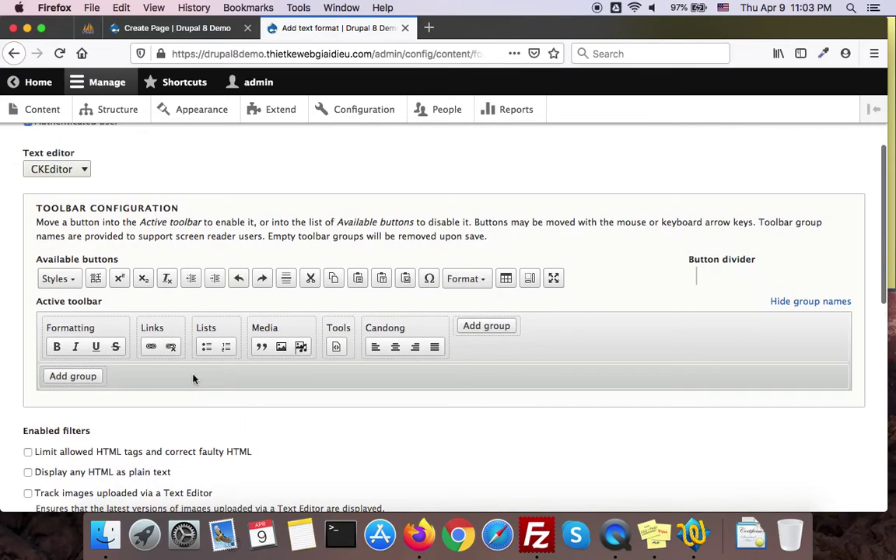
{"action": "scroll", "coordinate": [227, 385], "scroll_direction": "down", "scroll_amount": 1}
{"action": "scroll", "coordinate": [230, 390], "scroll_direction": "down", "scroll_amount": 6}
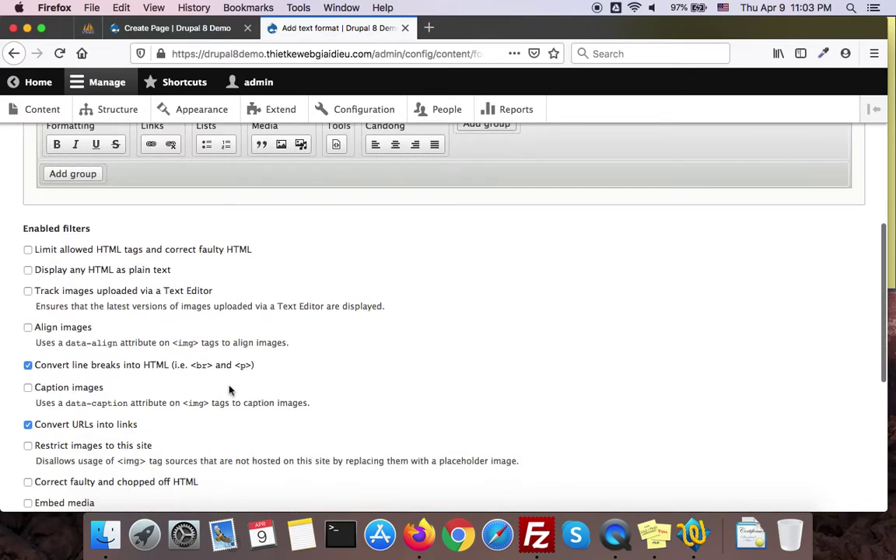
{"action": "scroll", "coordinate": [229, 390], "scroll_direction": "down", "scroll_amount": 1}
{"action": "scroll", "coordinate": [230, 390], "scroll_direction": "down", "scroll_amount": 1}
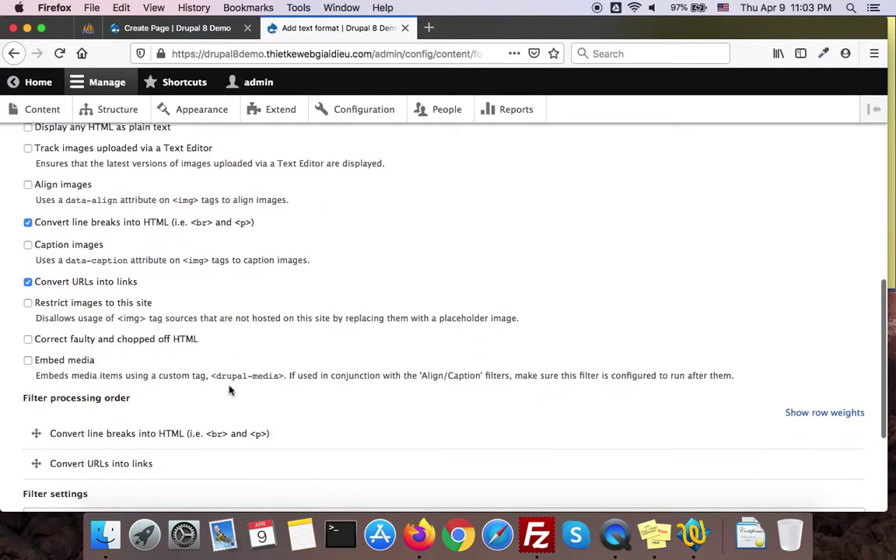
{"action": "scroll", "coordinate": [230, 390], "scroll_direction": "down", "scroll_amount": 4}
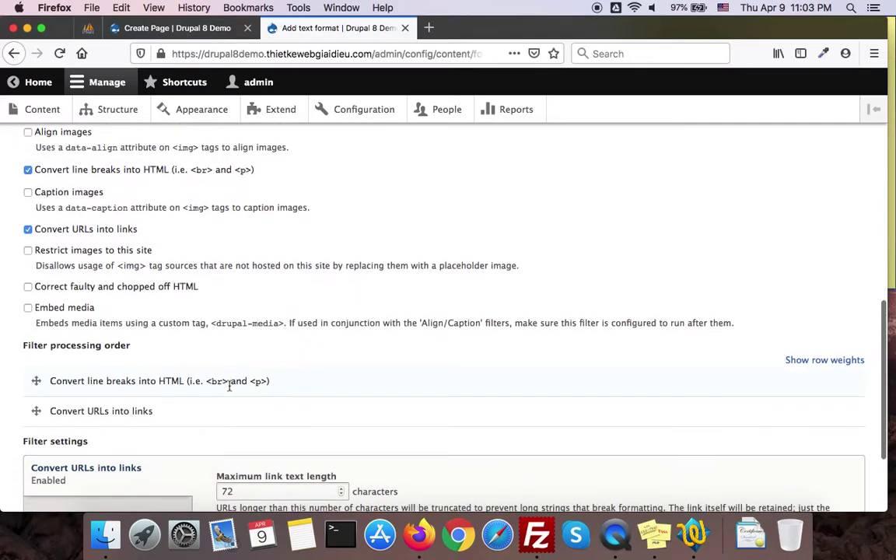
{"action": "left_click", "coordinate": [82, 437]}
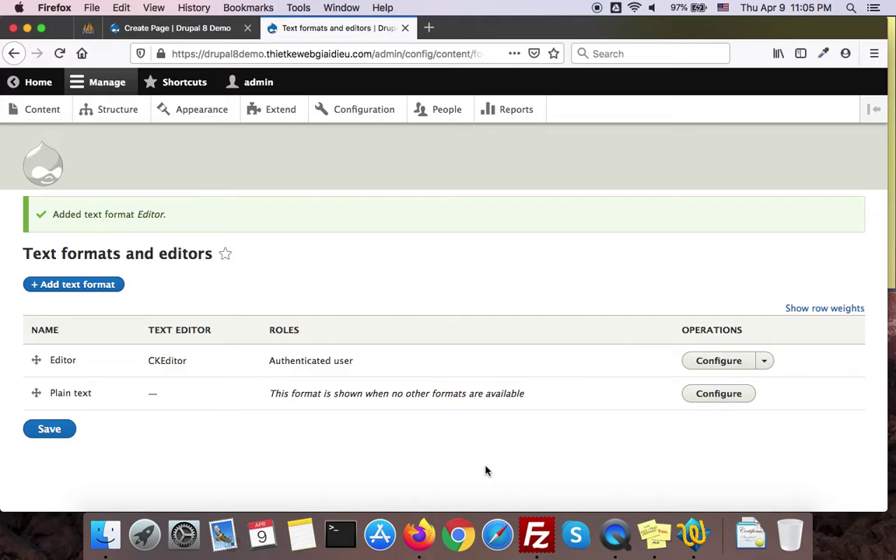
- Reload the Create Page form, close the leftover Details page, and inspect the editor toolbar on the Body field
{"action": "left_click", "coordinate": [177, 28]}
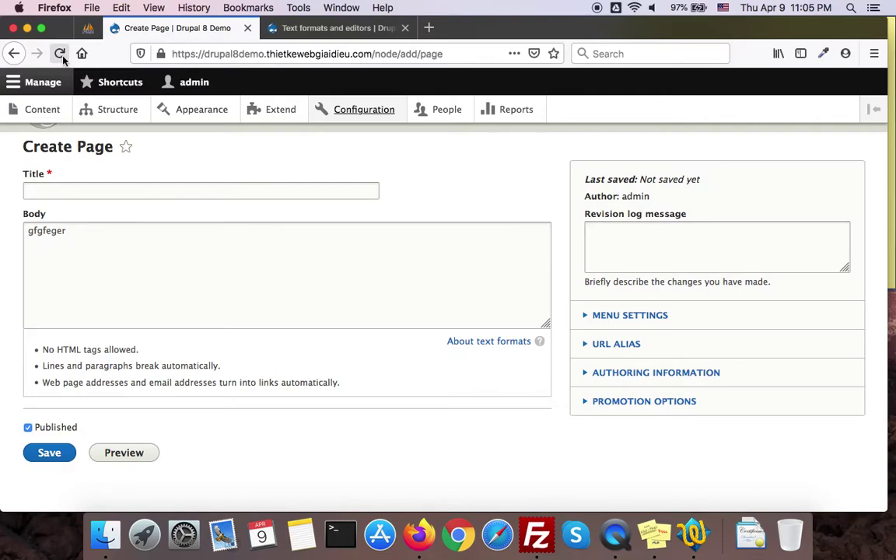
{"action": "left_click", "coordinate": [60, 54]}
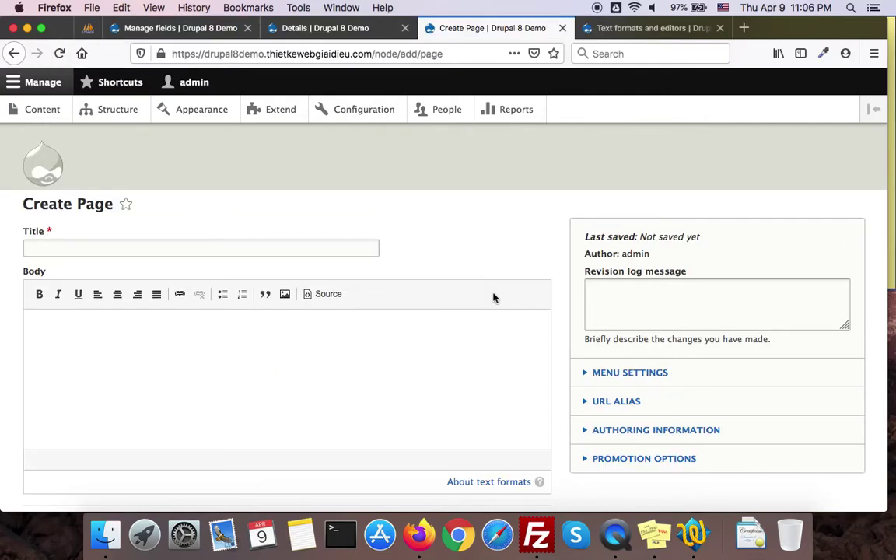
{"action": "left_click", "coordinate": [404, 28]}
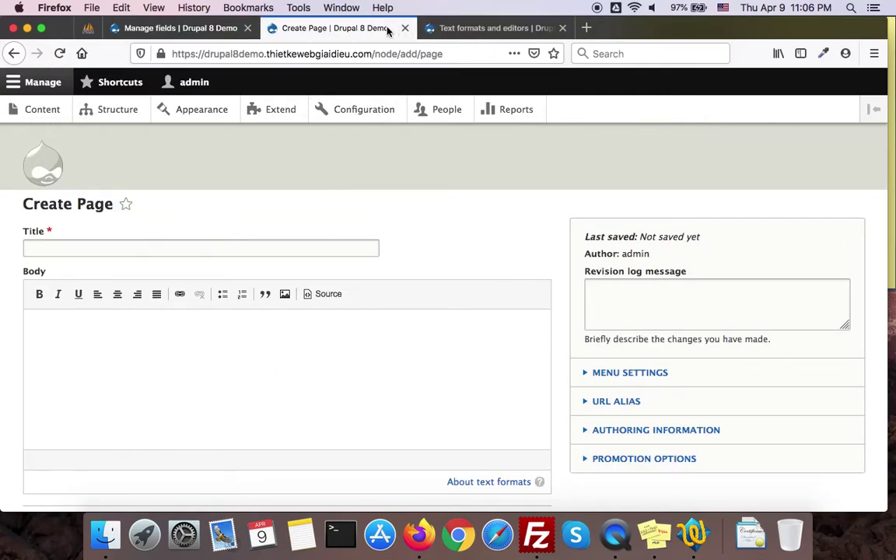
{"action": "left_click", "coordinate": [462, 30]}
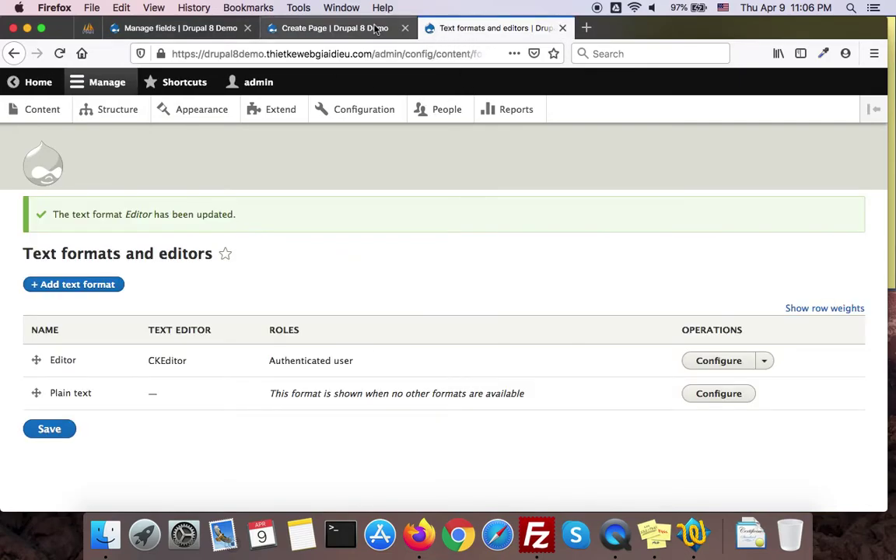
{"action": "left_click", "coordinate": [335, 28]}
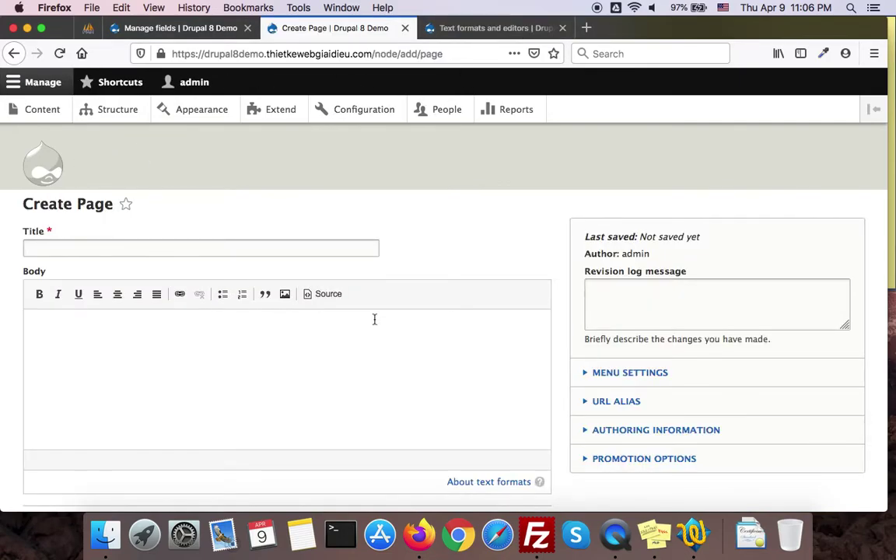
{"action": "scroll", "coordinate": [375, 319], "scroll_direction": "down", "scroll_amount": 3}
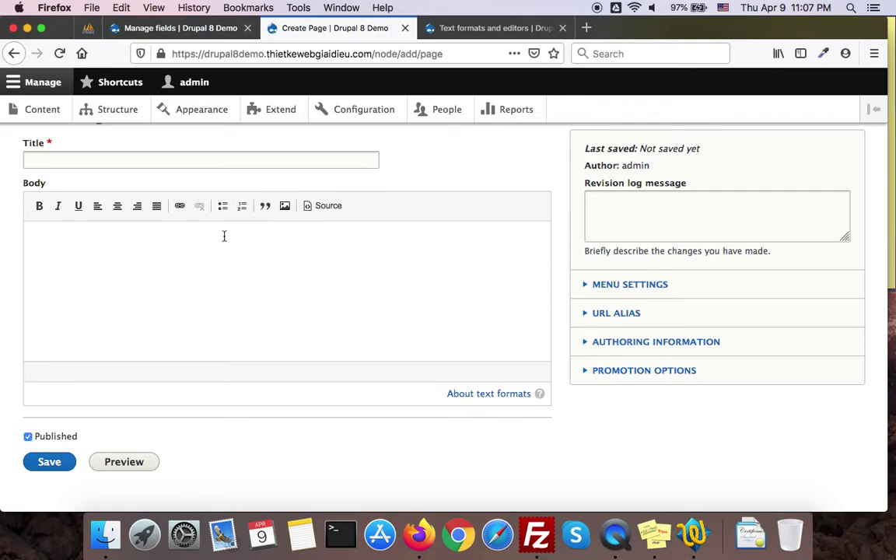
- Open the Body field's settings for the Page content type and examine its options and default value editor
{"action": "left_click", "coordinate": [165, 28]}
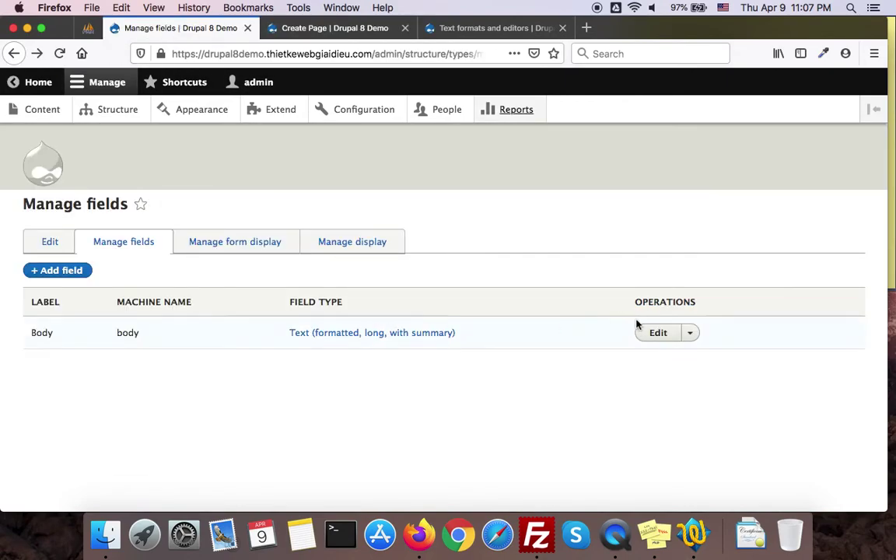
{"action": "left_click", "coordinate": [658, 332]}
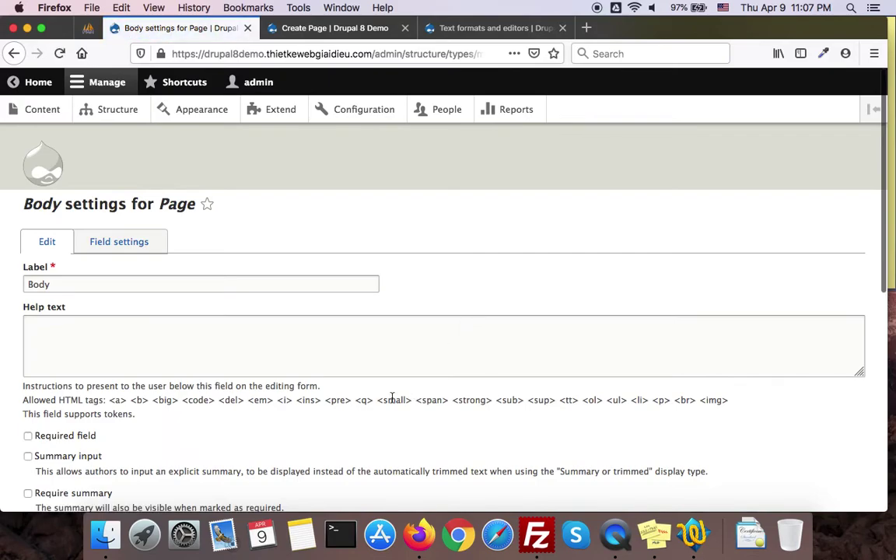
{"action": "scroll", "coordinate": [3, 378], "scroll_direction": "down", "scroll_amount": 3}
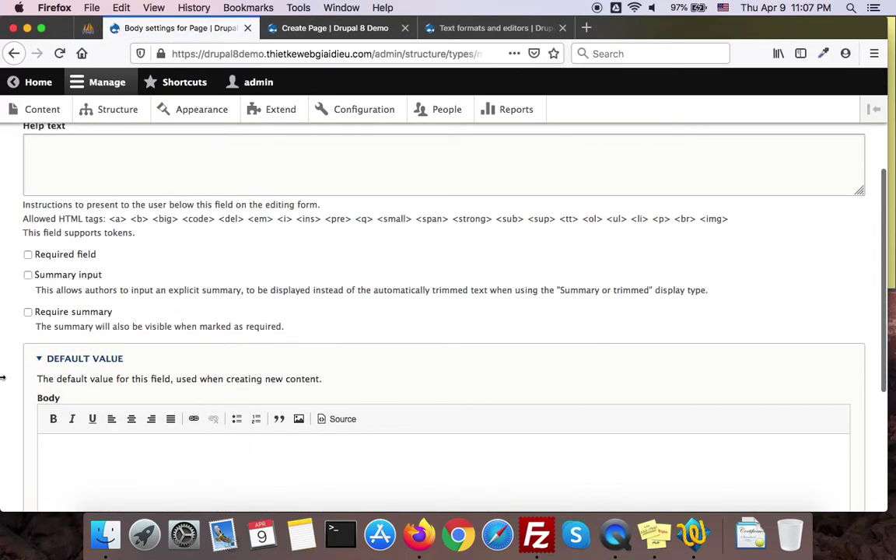
{"action": "scroll", "coordinate": [2, 378], "scroll_direction": "down", "scroll_amount": 3}
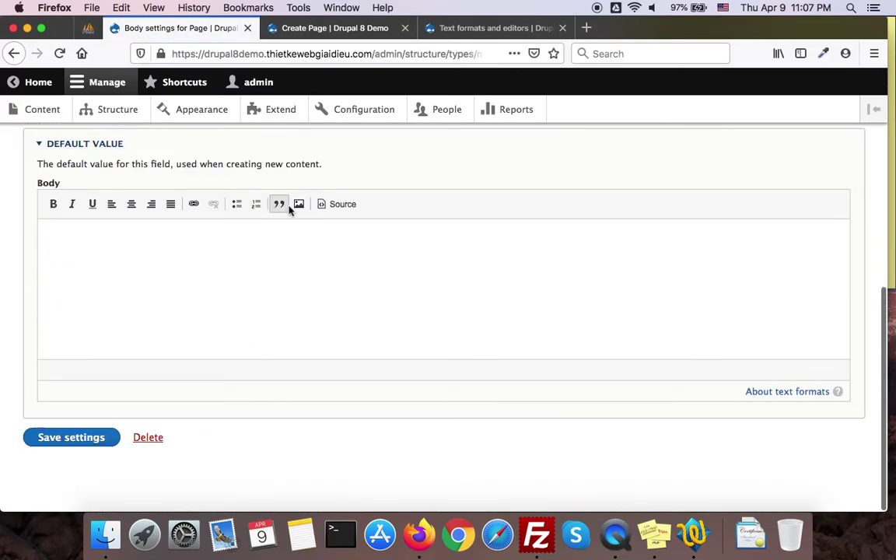
{"action": "scroll", "coordinate": [87, 334], "scroll_direction": "up", "scroll_amount": 3}
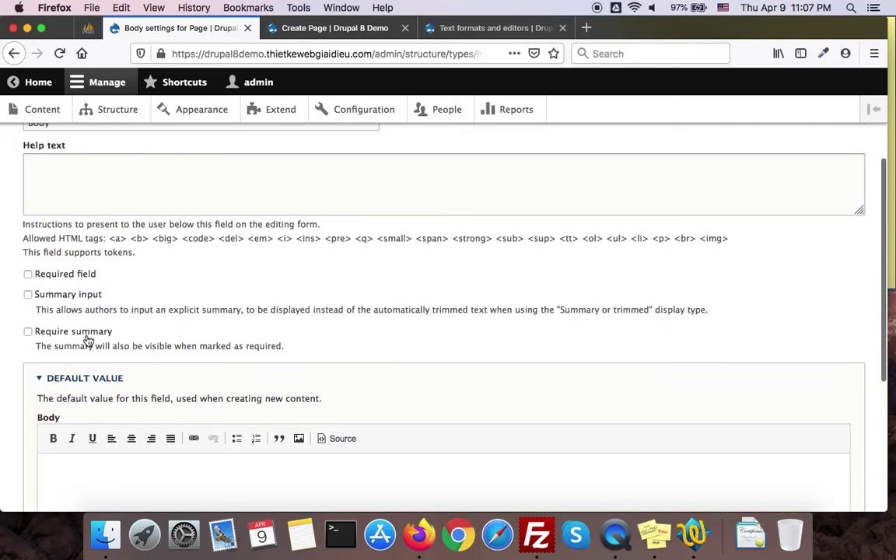
{"action": "scroll", "coordinate": [87, 339], "scroll_direction": "up", "scroll_amount": 1}
{"action": "scroll", "coordinate": [86, 336], "scroll_direction": "up", "scroll_amount": 1}
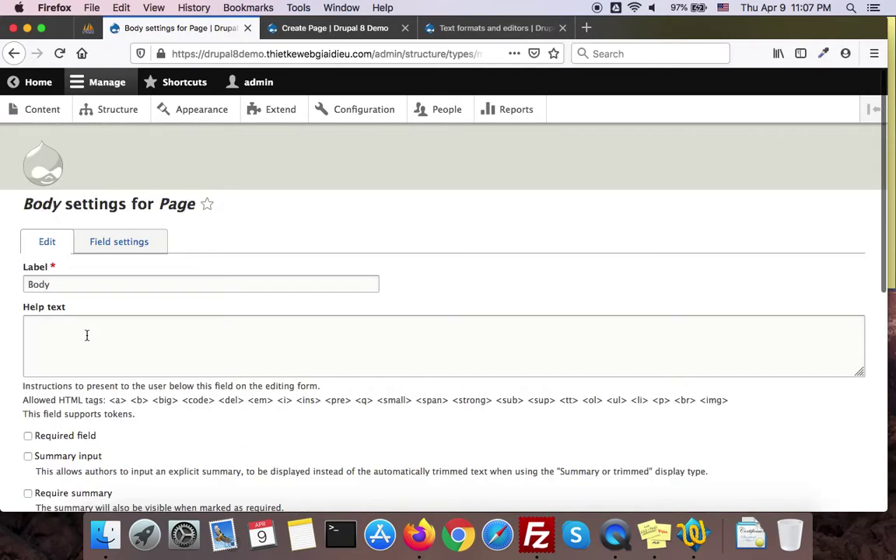
{"action": "scroll", "coordinate": [86, 334], "scroll_direction": "down", "scroll_amount": 3}
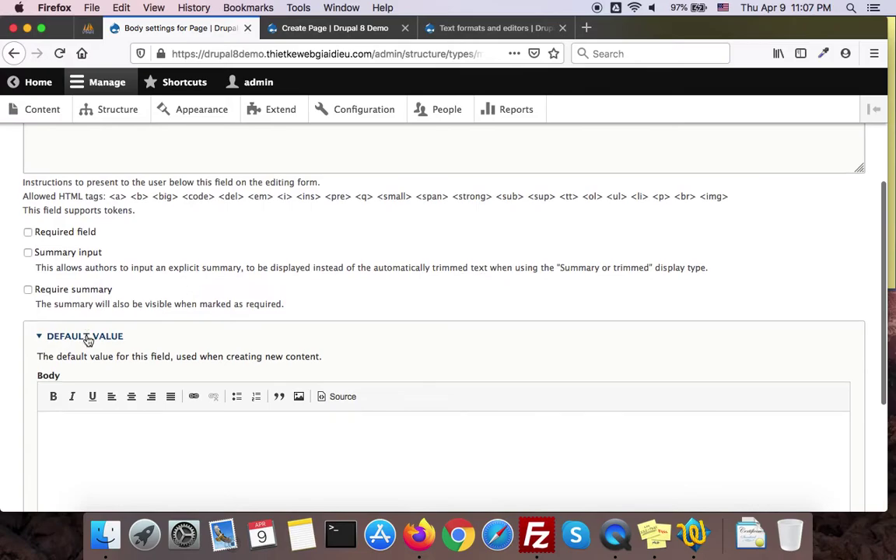
{"action": "scroll", "coordinate": [160, 354], "scroll_direction": "down", "scroll_amount": 2}
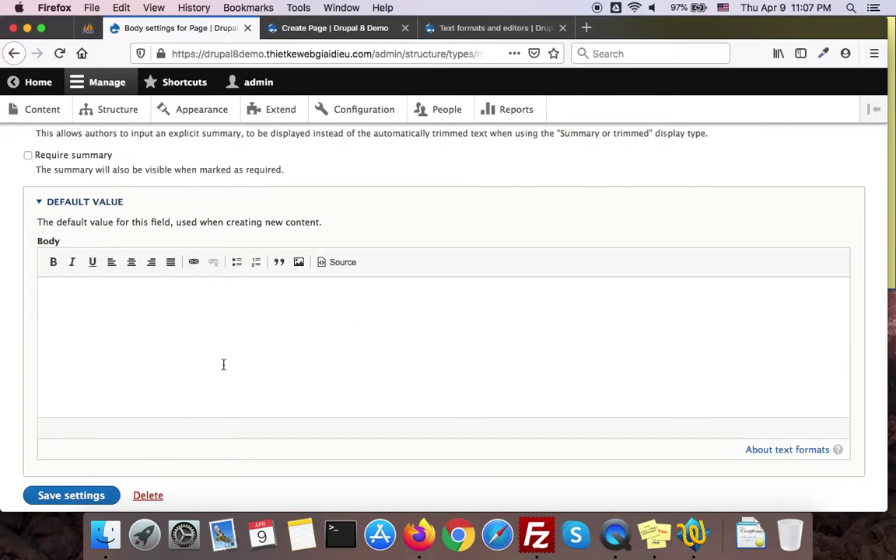
{"action": "scroll", "coordinate": [233, 413], "scroll_direction": "down", "scroll_amount": 1}
{"action": "scroll", "coordinate": [248, 457], "scroll_direction": "up", "scroll_amount": 5}
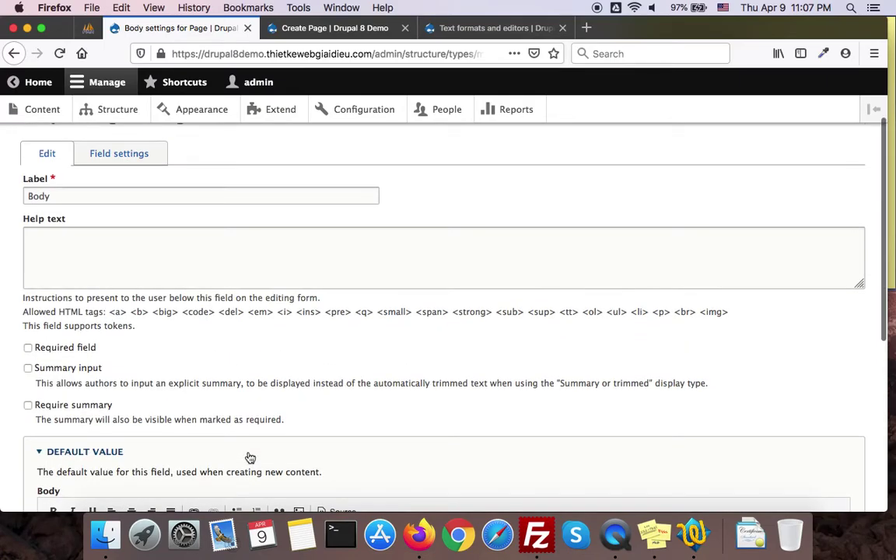
- Open the site Configuration in a new browser tab and go to the Text formats and editors list
{"action": "right_click", "coordinate": [363, 113]}
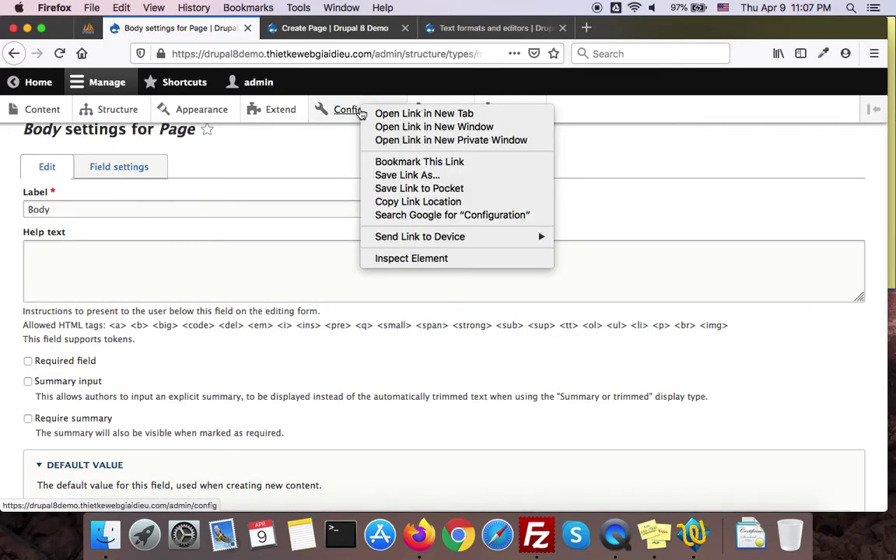
{"action": "left_click", "coordinate": [386, 112]}
{"action": "left_click", "coordinate": [322, 29]}
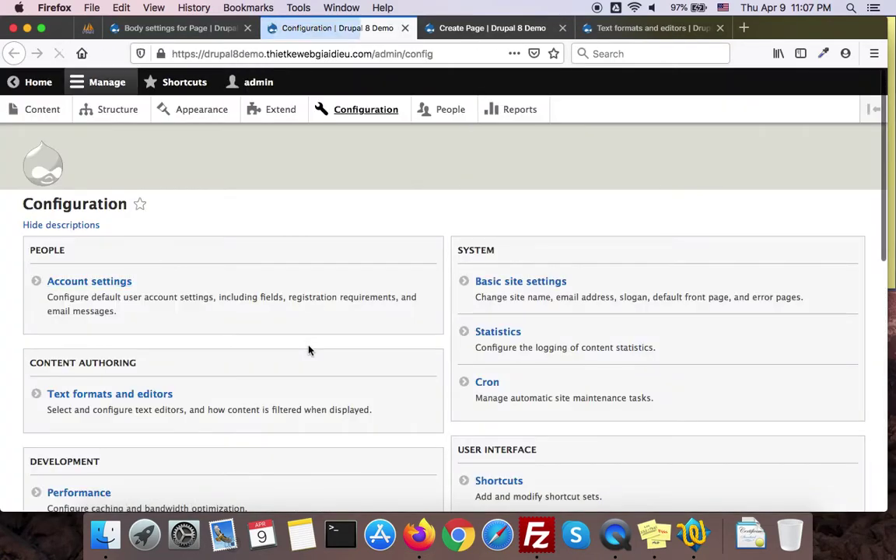
{"action": "scroll", "coordinate": [140, 405], "scroll_direction": "down", "scroll_amount": 1}
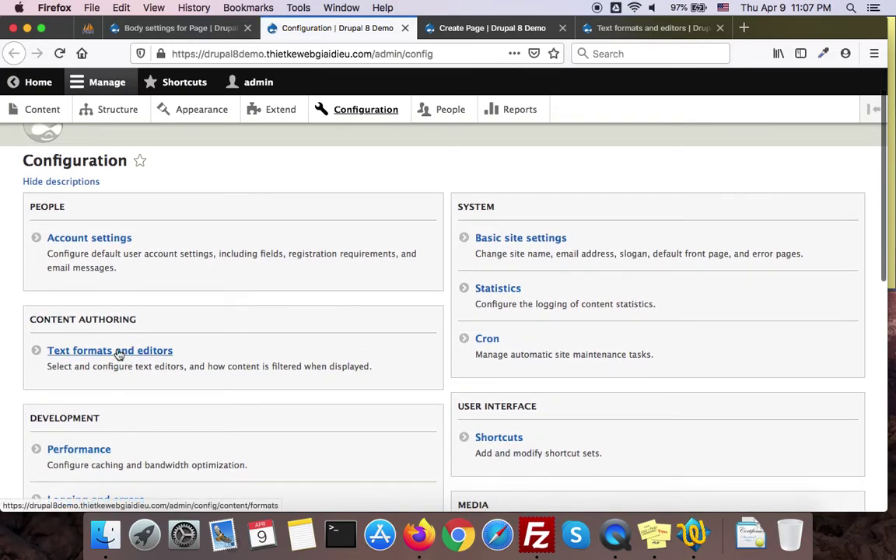
{"action": "left_click", "coordinate": [118, 354]}
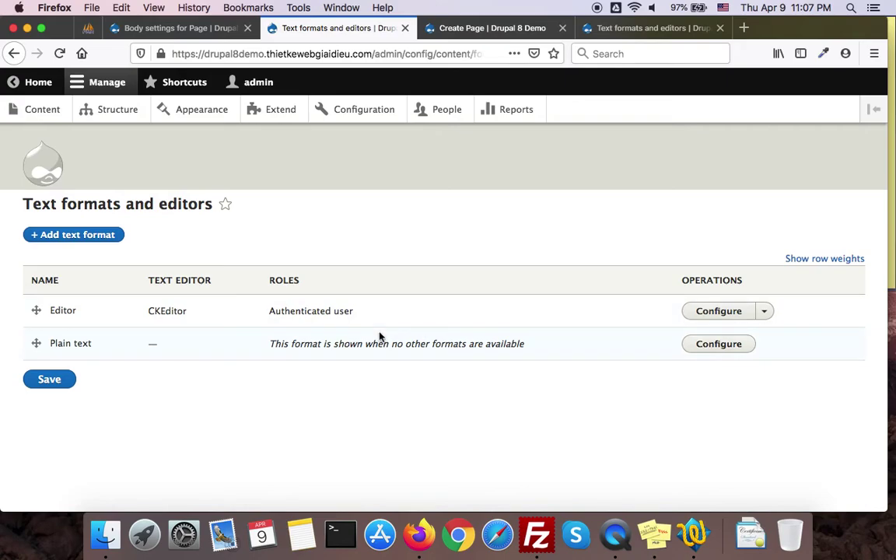
- Move the Plain text format above the Editor format and save the text format order
{"action": "left_click_drag", "start_coordinate": [537, 348], "coordinate": [269, 344]}
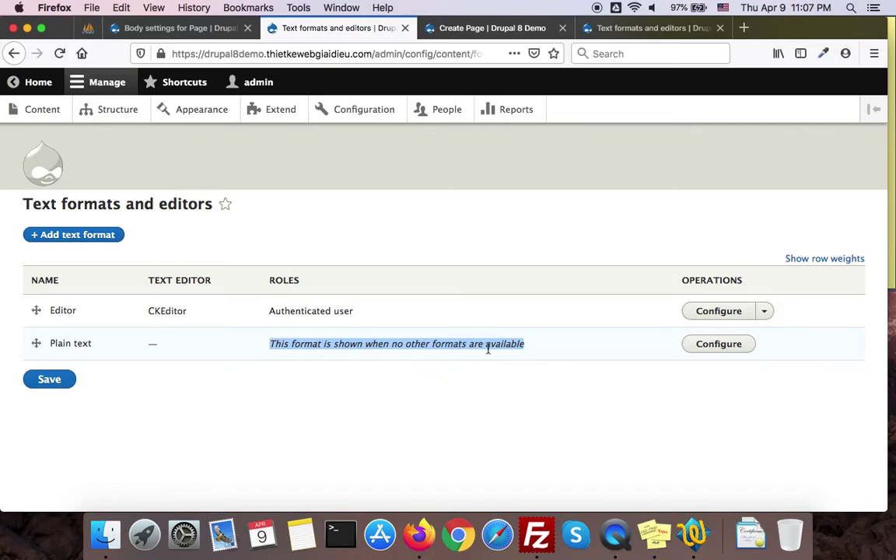
{"action": "left_click", "coordinate": [401, 389]}
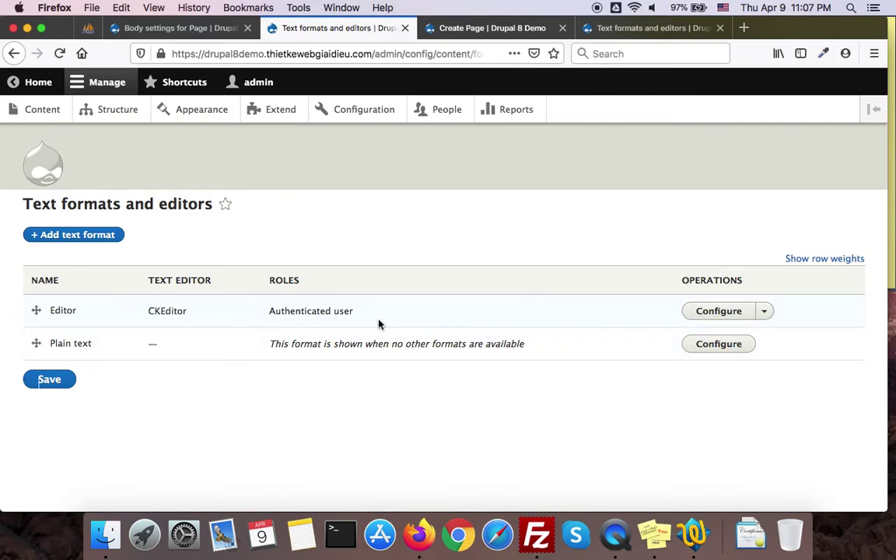
{"action": "left_click_drag", "start_coordinate": [35, 343], "coordinate": [30, 314]}
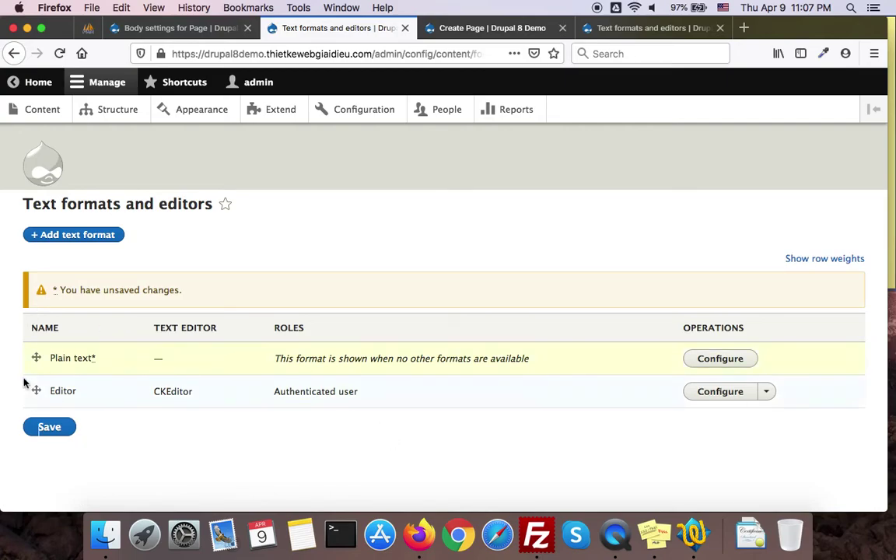
{"action": "left_click", "coordinate": [50, 428]}
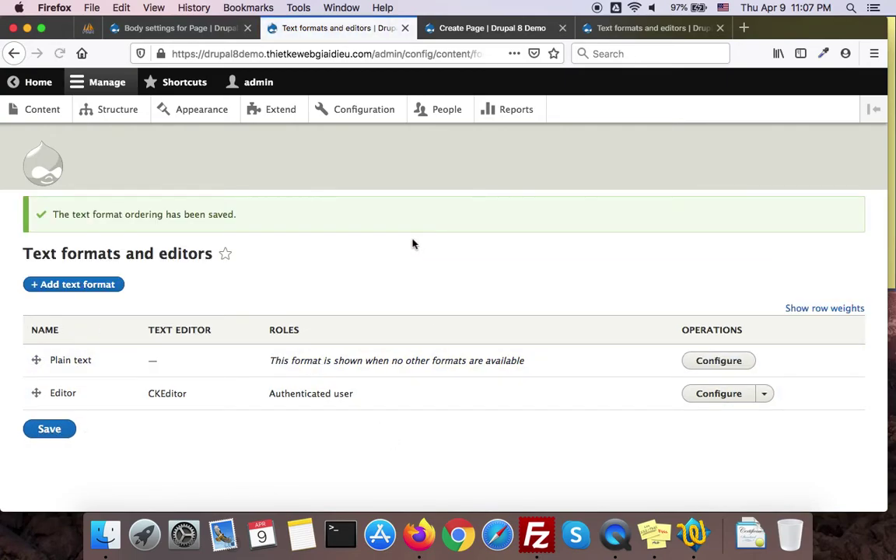
- Reload the Page Body field settings and compare the default value's text format choices with the Text formats and editors list
{"action": "left_click", "coordinate": [158, 30]}
{"action": "left_click", "coordinate": [59, 53]}
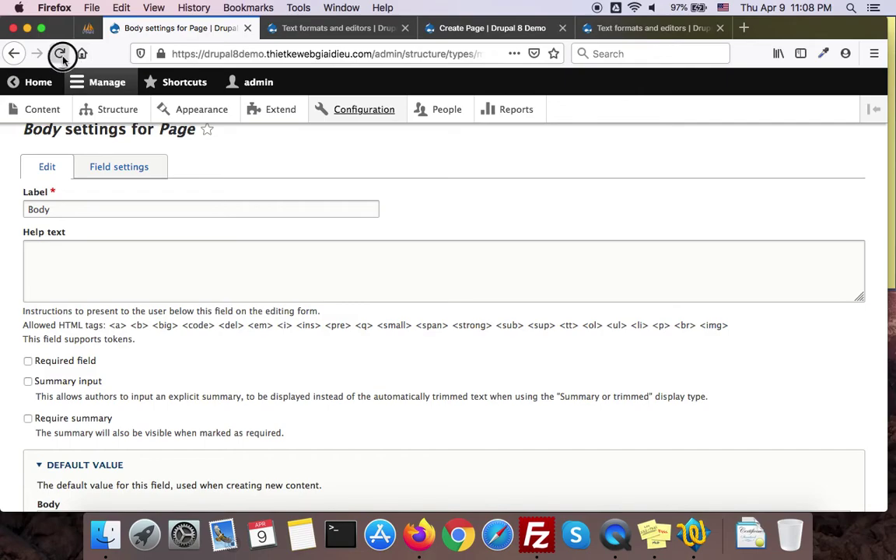
{"action": "scroll", "coordinate": [407, 393], "scroll_direction": "down", "scroll_amount": 2}
{"action": "scroll", "coordinate": [407, 392], "scroll_direction": "down", "scroll_amount": 2}
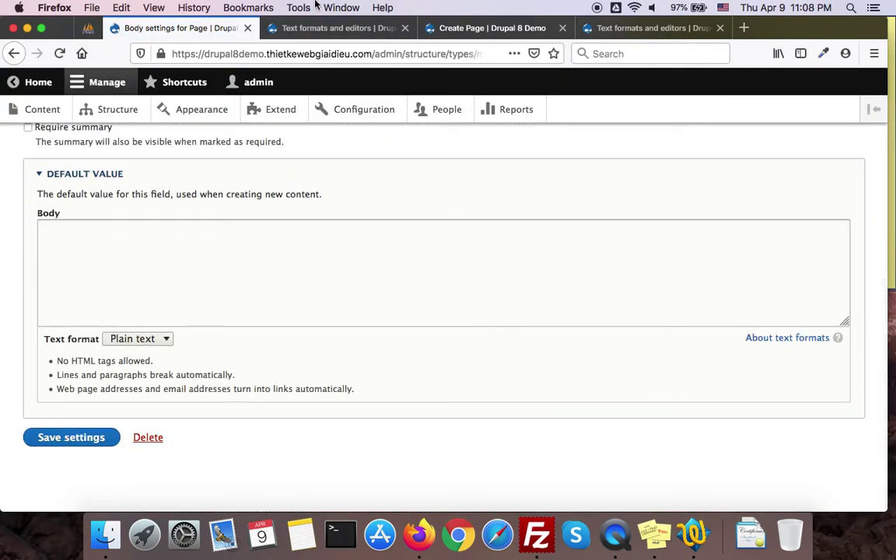
{"action": "left_click", "coordinate": [286, 29]}
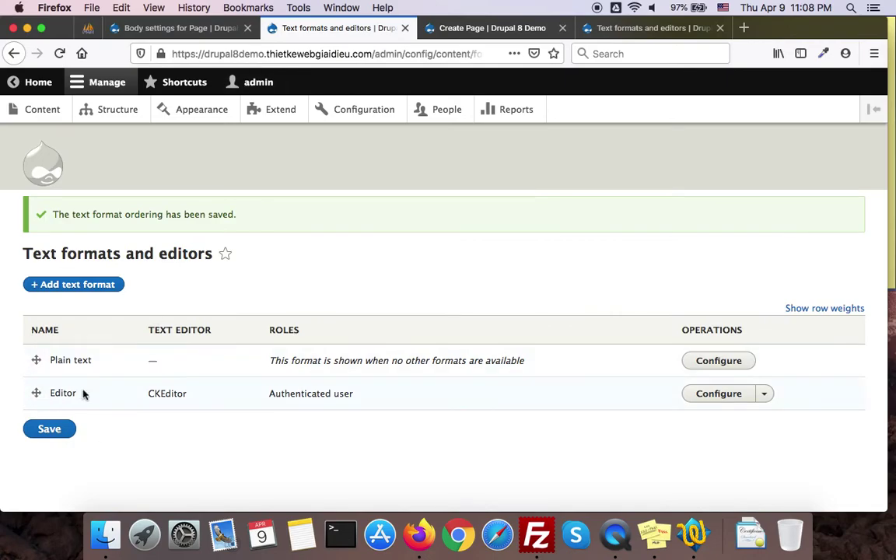
{"action": "left_click", "coordinate": [183, 29]}
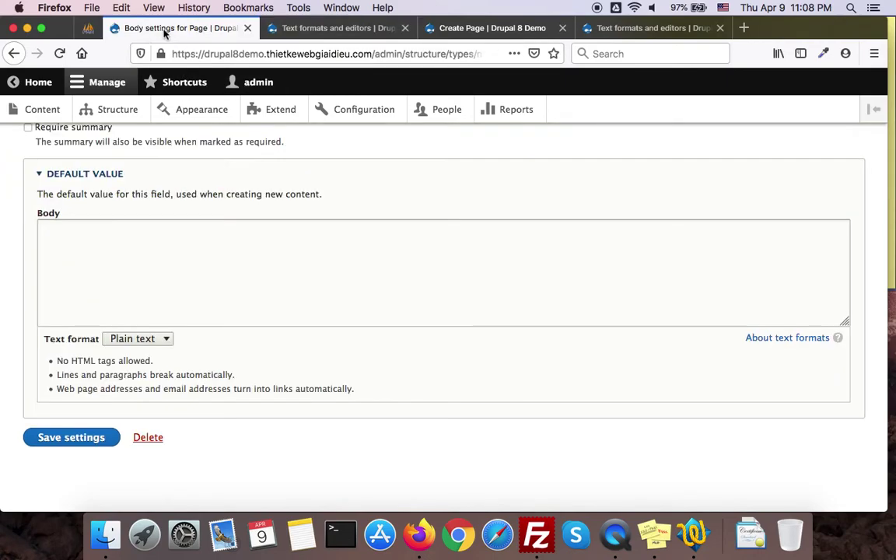
{"action": "left_click", "coordinate": [164, 343]}
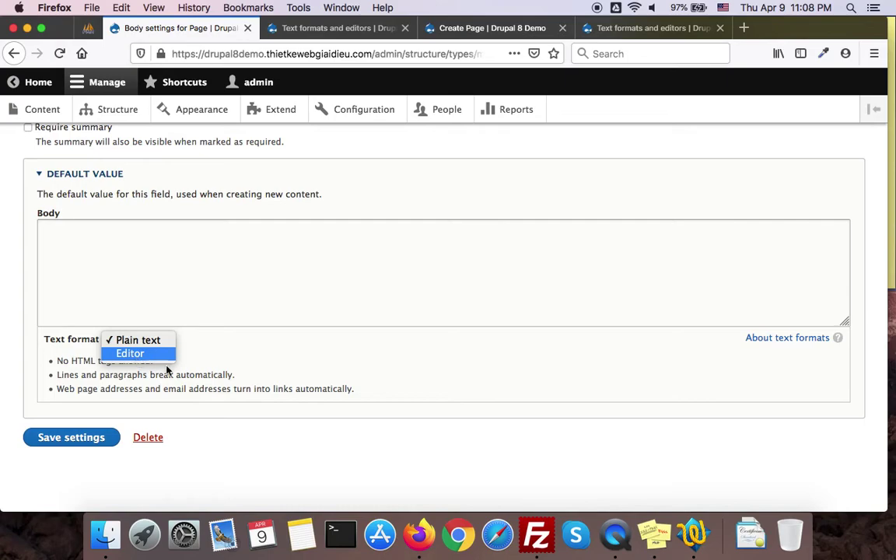
{"action": "left_click", "coordinate": [250, 438]}
- Reload the Create Page form and check which text format the Body field uses
{"action": "left_click", "coordinate": [350, 28]}
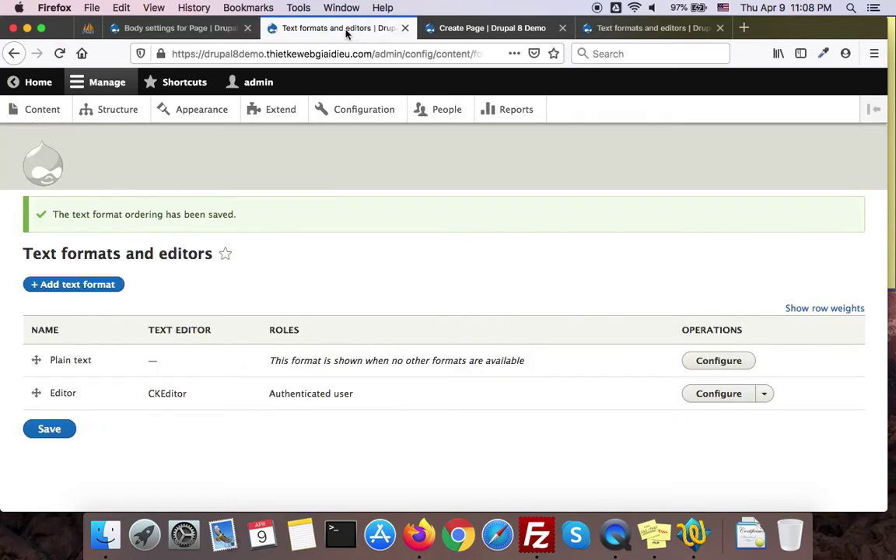
{"action": "left_click", "coordinate": [432, 28]}
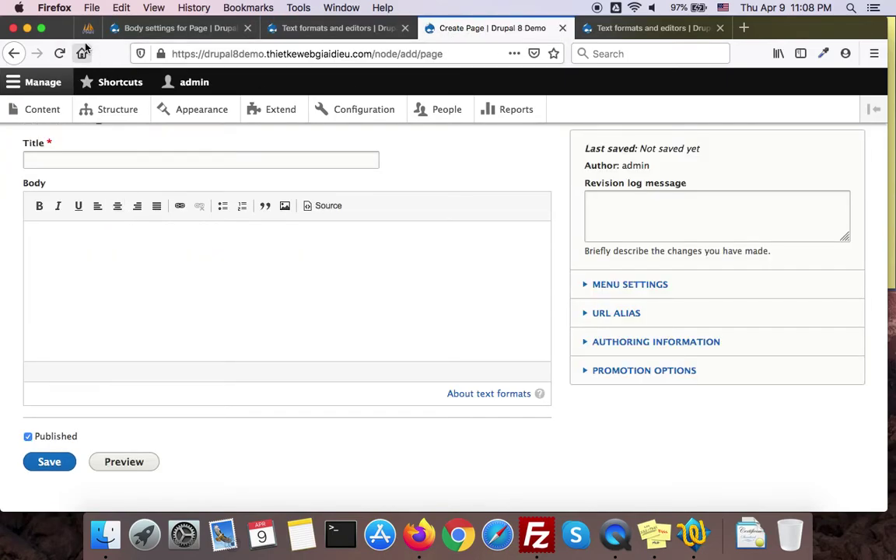
{"action": "left_click", "coordinate": [60, 53]}
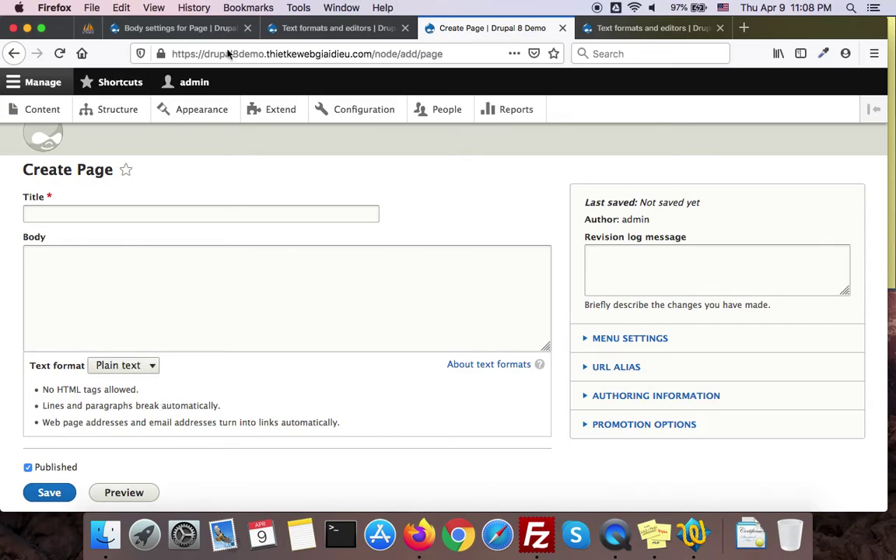
- Revisit the Body settings and move the Text formats and editors browser tab ahead of the Body settings tab
{"action": "left_click", "coordinate": [180, 28]}
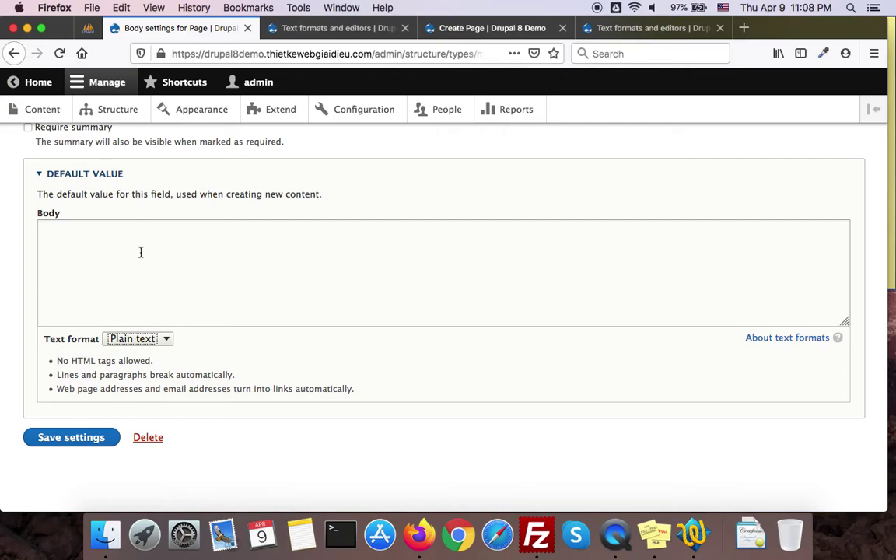
{"action": "scroll", "coordinate": [140, 252], "scroll_direction": "up", "scroll_amount": 5}
{"action": "left_click", "coordinate": [217, 51]}
{"action": "left_click_drag", "start_coordinate": [308, 29], "coordinate": [171, 29]}
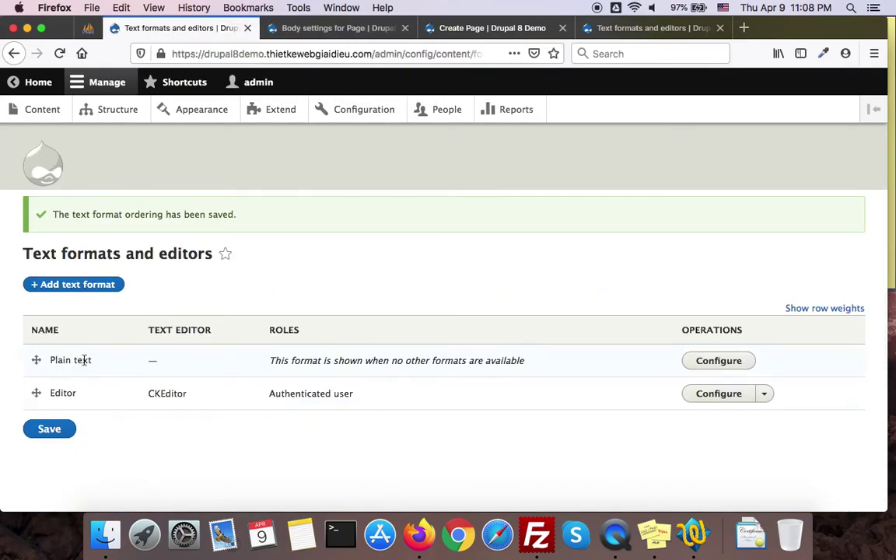
- Switch the Create Page form's Body text format to Editor, then back to Plain text
{"action": "left_click", "coordinate": [467, 28]}
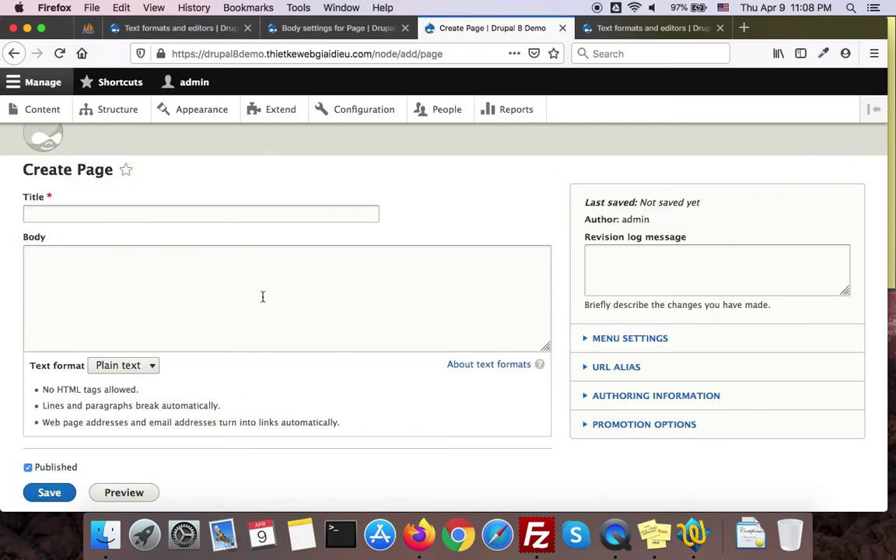
{"action": "left_click", "coordinate": [130, 365]}
{"action": "left_click", "coordinate": [117, 379]}
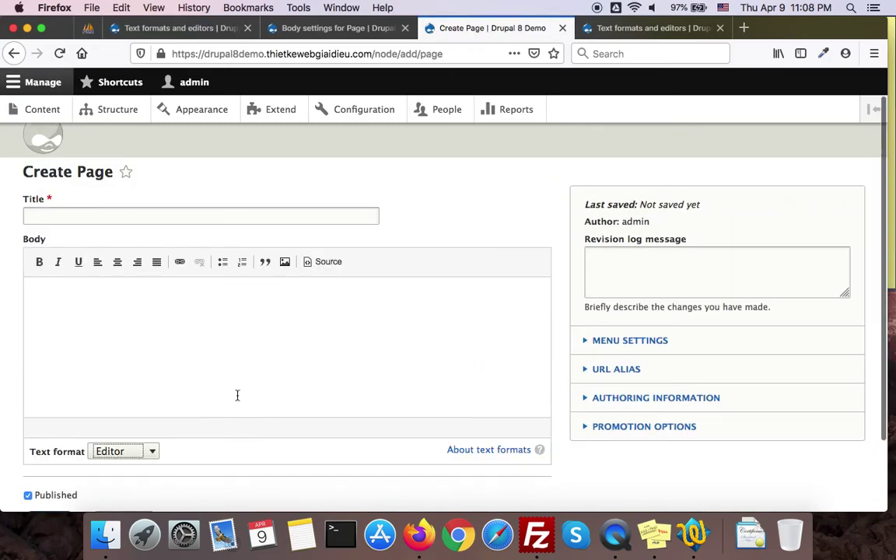
{"action": "left_click", "coordinate": [155, 457]}
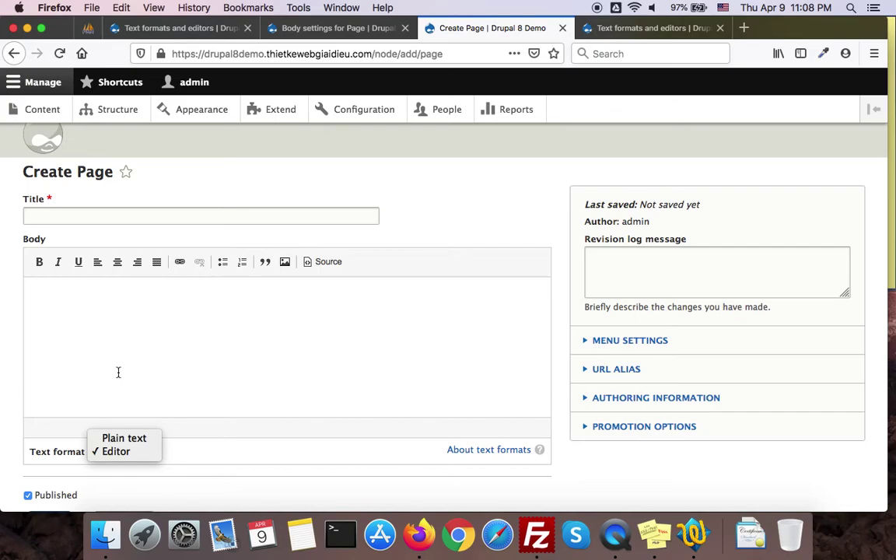
{"action": "left_click", "coordinate": [129, 438]}
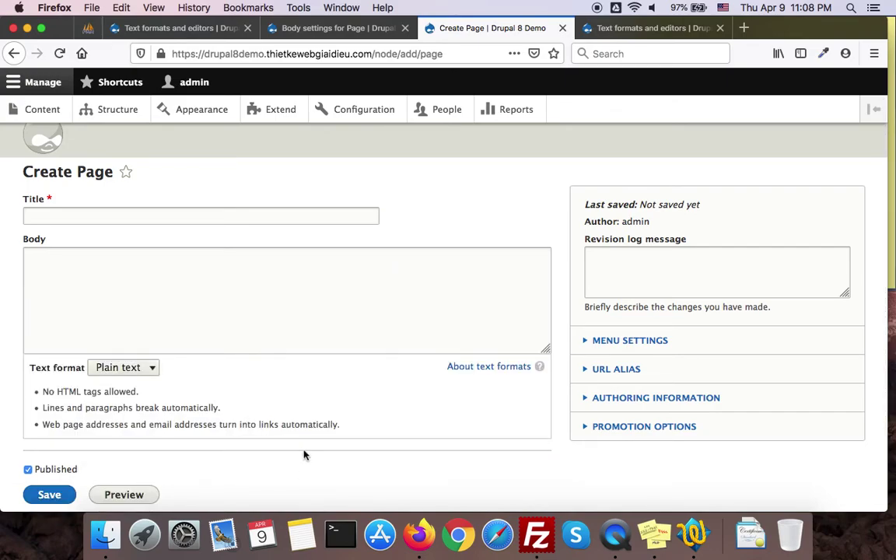
- Move the Plain text format below the Editor format and save the text format order
{"action": "left_click", "coordinate": [159, 28]}
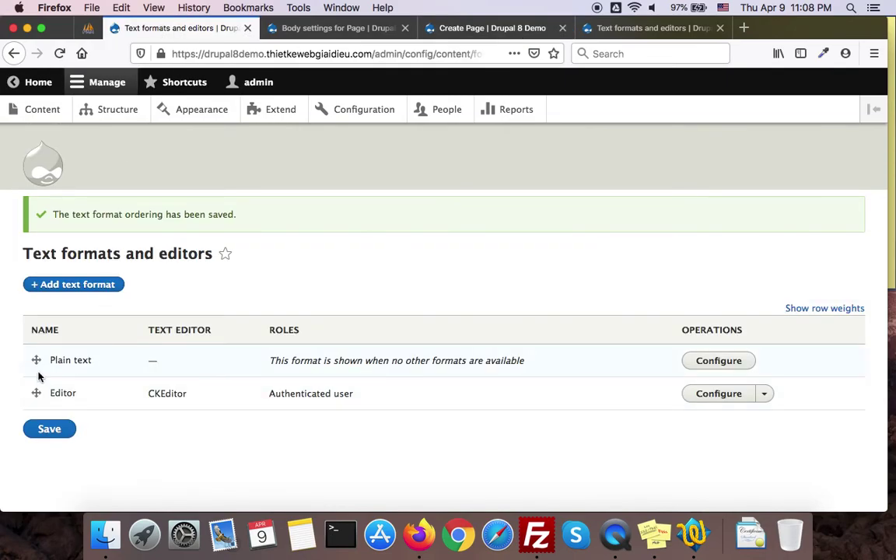
{"action": "left_click_drag", "start_coordinate": [36, 360], "coordinate": [36, 394]}
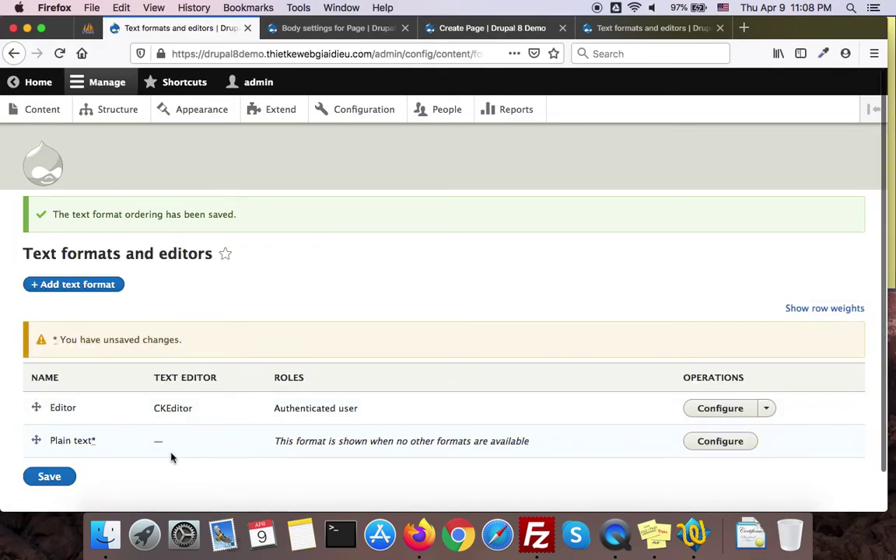
{"action": "left_click", "coordinate": [53, 475]}
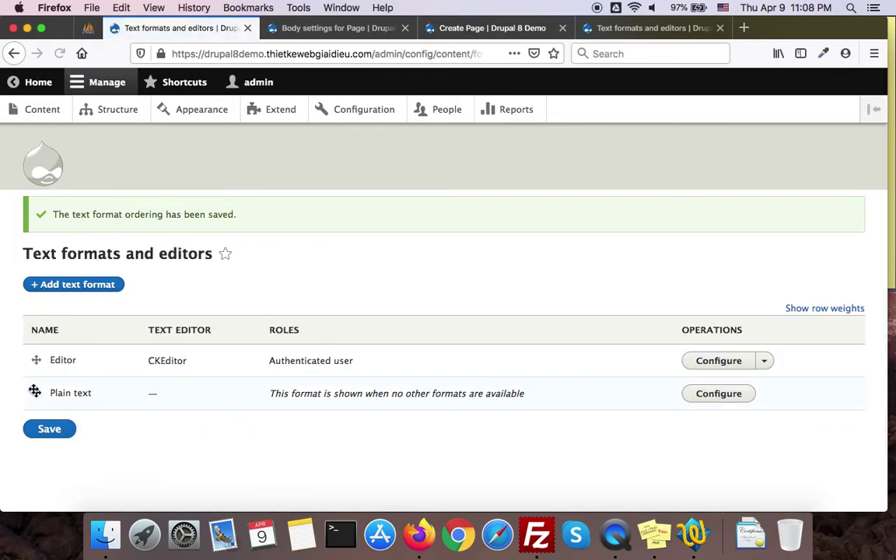
- Reload the Create Page form and examine the Body field's editor toolbar and the rest of the form
{"action": "left_click", "coordinate": [476, 29]}
{"action": "left_click", "coordinate": [62, 56]}
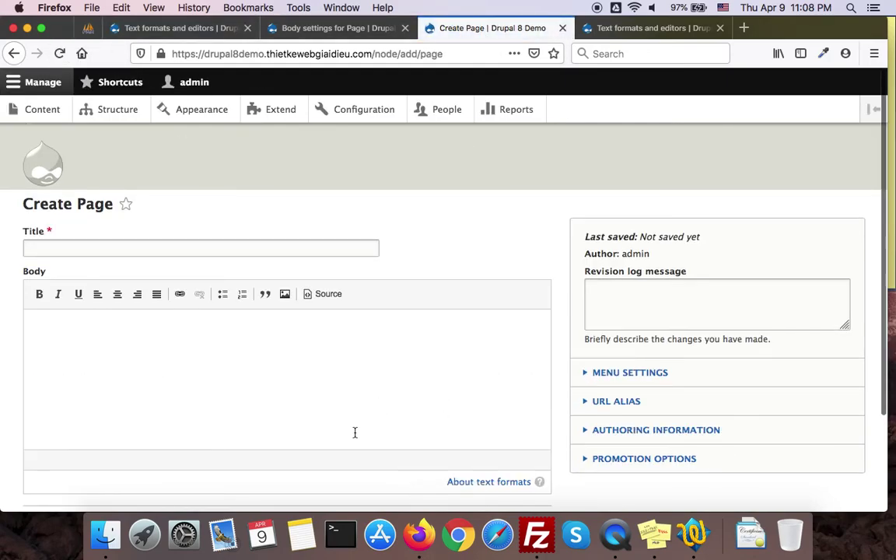
{"action": "scroll", "coordinate": [354, 432], "scroll_direction": "down", "scroll_amount": 3}
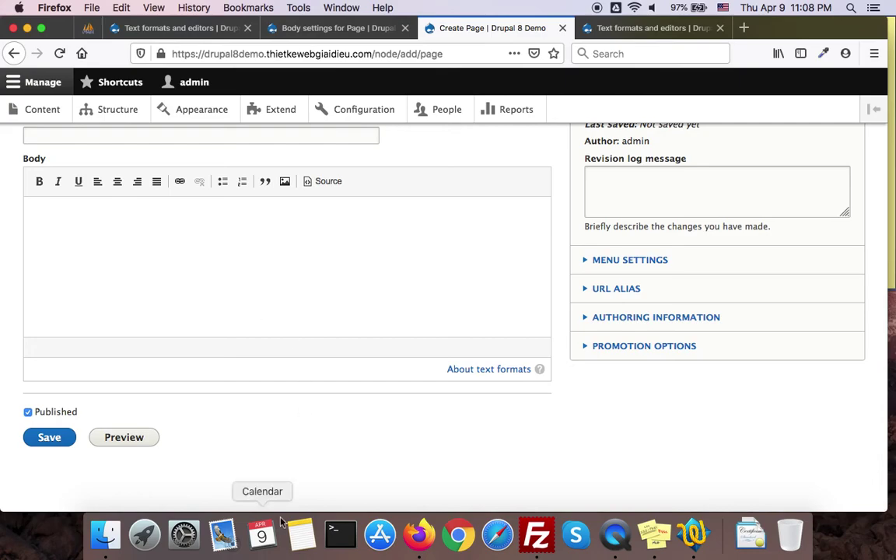
{"action": "scroll", "coordinate": [408, 384], "scroll_direction": "up", "scroll_amount": 3}
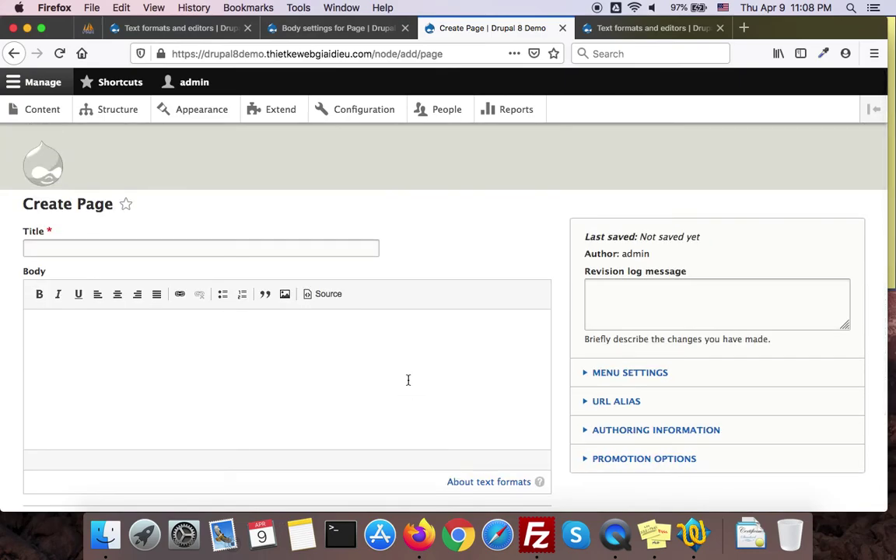
{"action": "scroll", "coordinate": [408, 380], "scroll_direction": "down", "scroll_amount": 1}
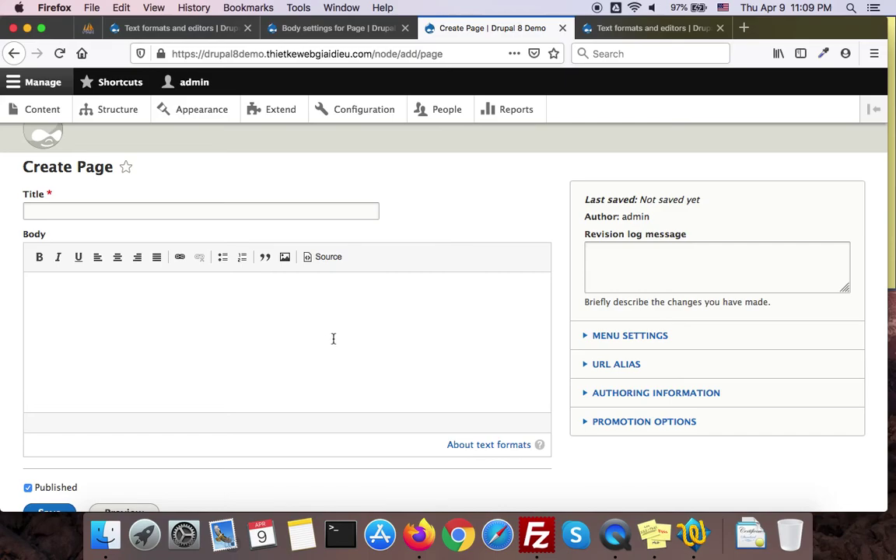
{"action": "scroll", "coordinate": [333, 338], "scroll_direction": "up", "scroll_amount": 2}
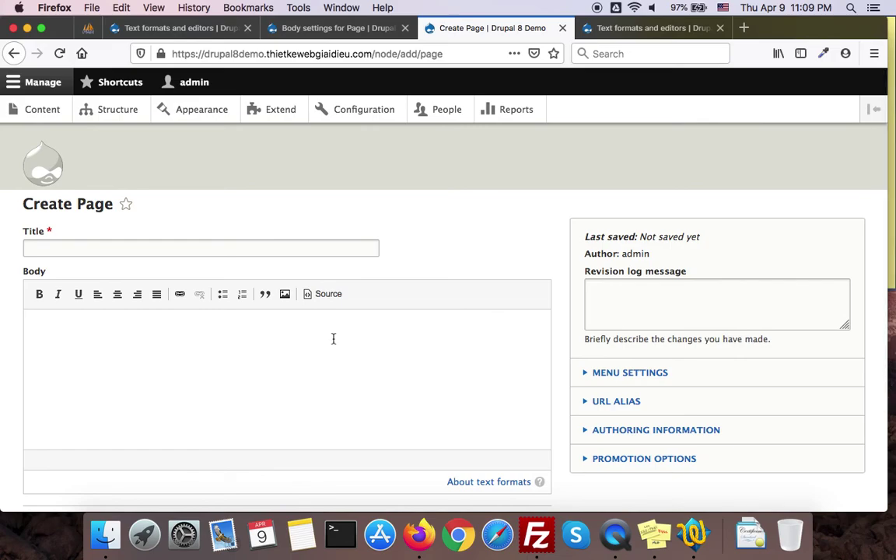
{"action": "scroll", "coordinate": [333, 339], "scroll_direction": "down", "scroll_amount": 2}
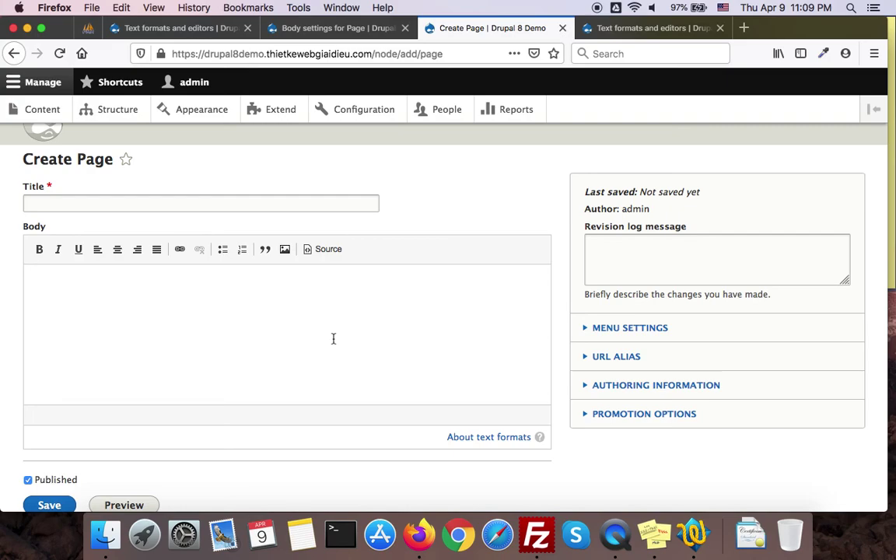
{"action": "scroll", "coordinate": [333, 339], "scroll_direction": "down", "scroll_amount": 2}
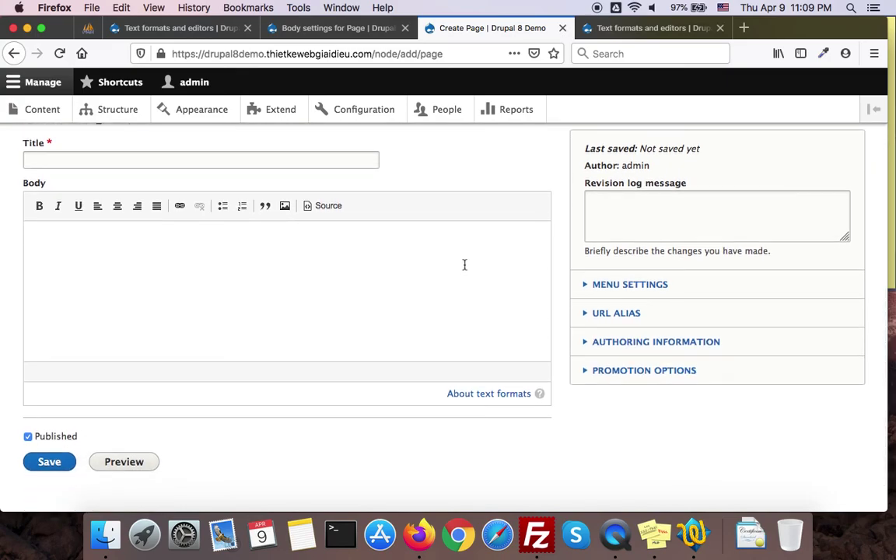